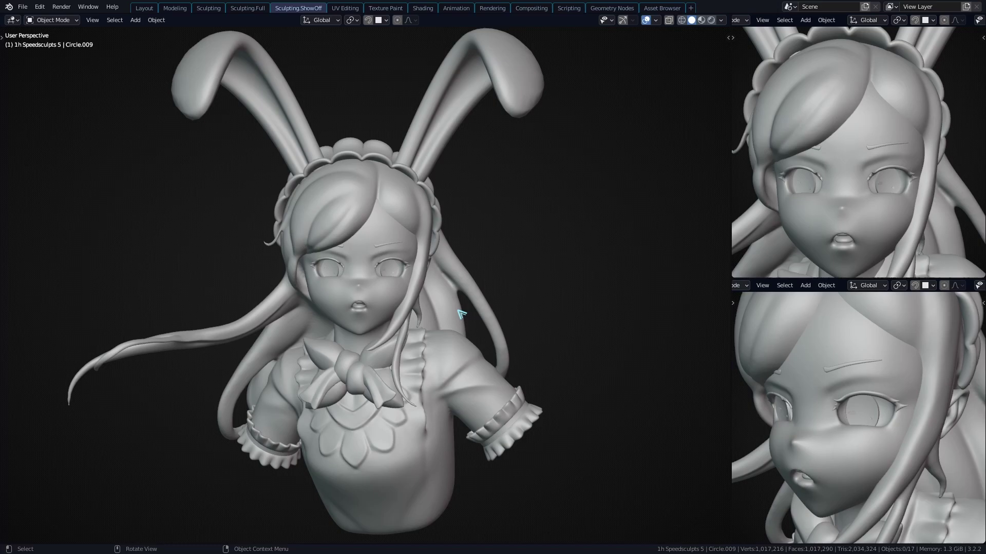
Look over the bust's face and switch to the Sculpting.Full workspace
scroll(461, 314, "up", 10)
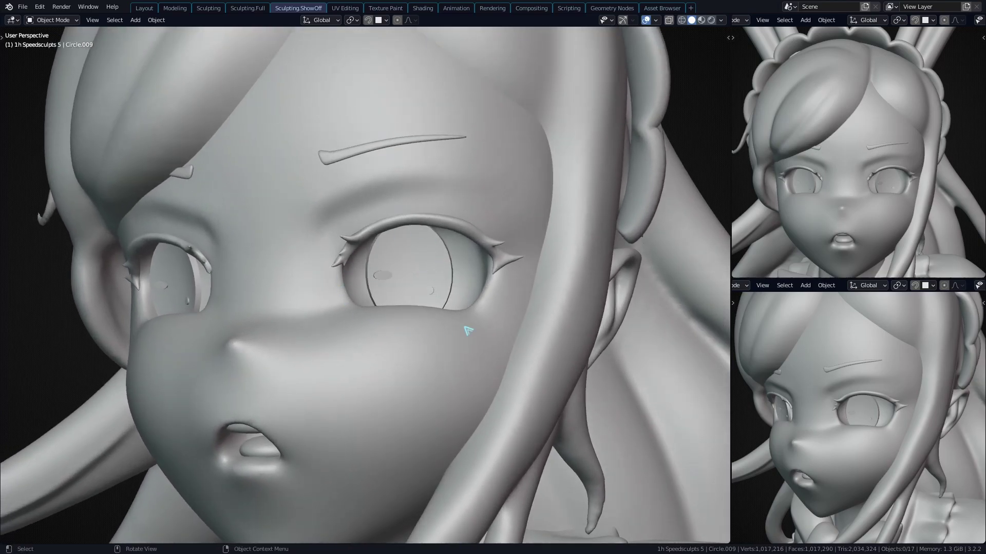
left_click(248, 8)
mouse_move(485, 269)
middle_mouse_down()
mouse_move(545, 269)
mouse_move(458, 288)
mouse_move(490, 274)
middle_mouse_up()
scroll(457, 288, "up", 5)
scroll(489, 275, "down", 8)
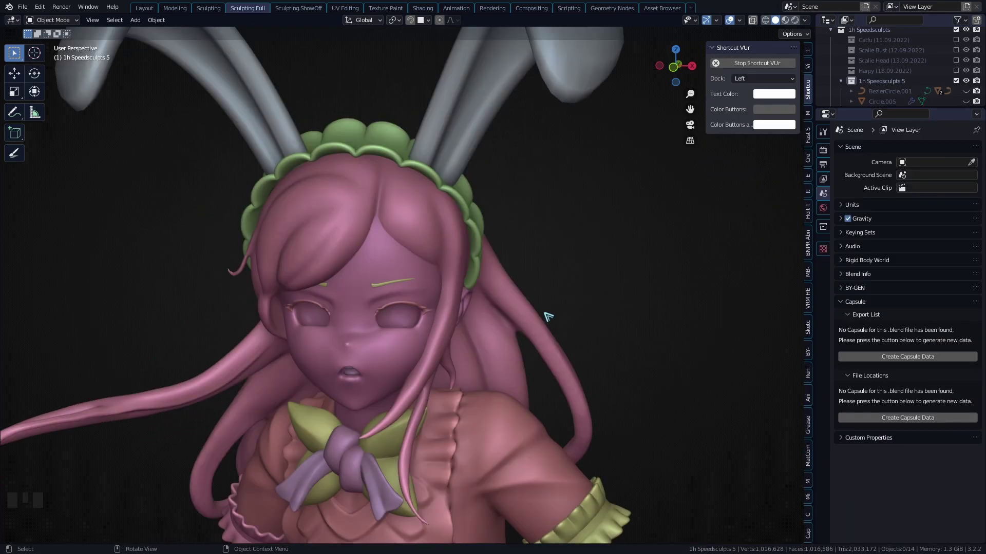
middle_click_drag(480, 263, 478, 264)
Add a mesh circle and open it for editing in wireframe display
key("shift+a")
mouse_move(544, 215)
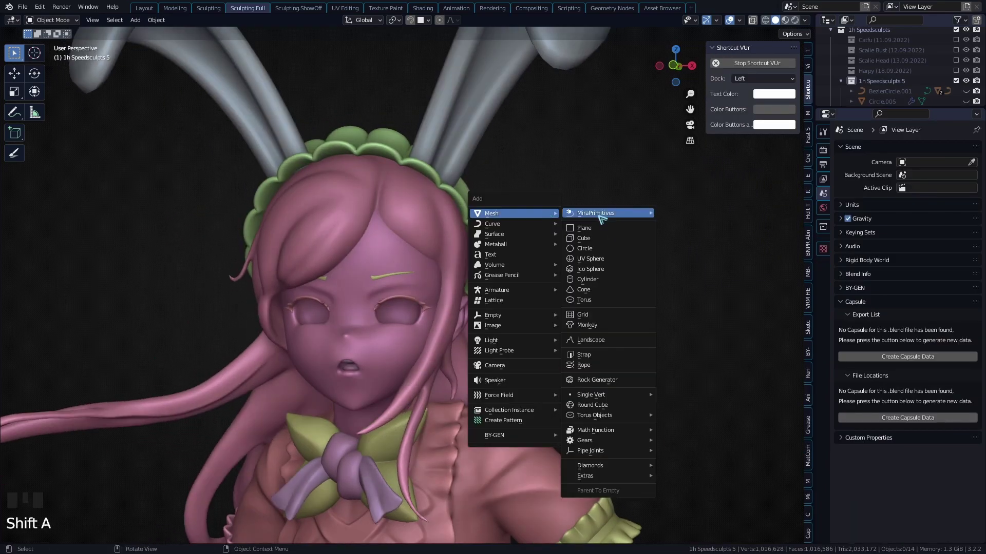
left_click(600, 247)
mouse_move(575, 257)
middle_mouse_down()
mouse_move(544, 288)
mouse_move(570, 324)
middle_mouse_up()
key("Tab")
key("shift+z")
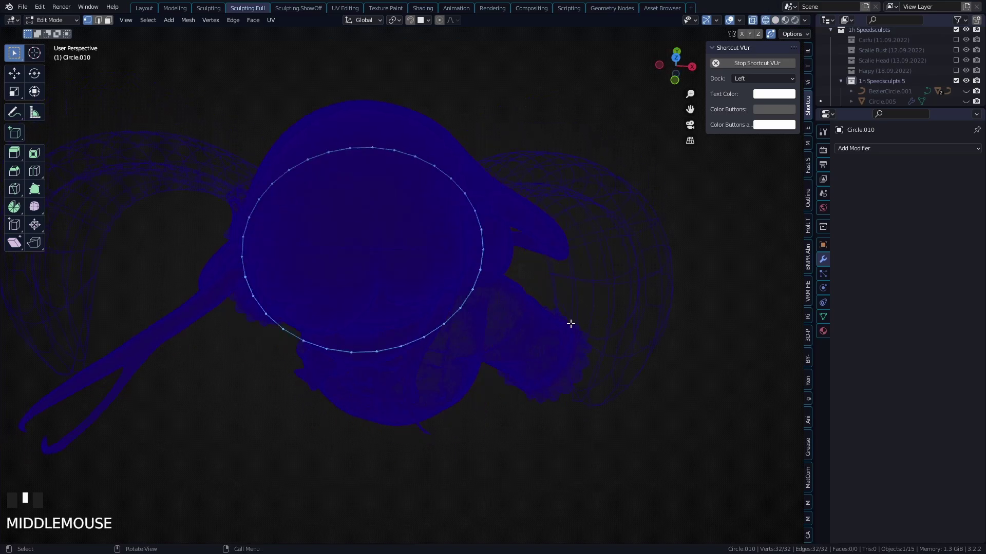
Extrude the circle's edge loop inward by scaling and merge the new vertices at center
key("e")
right_click(570, 322)
key("s")
left_click(531, 307)
key("m")
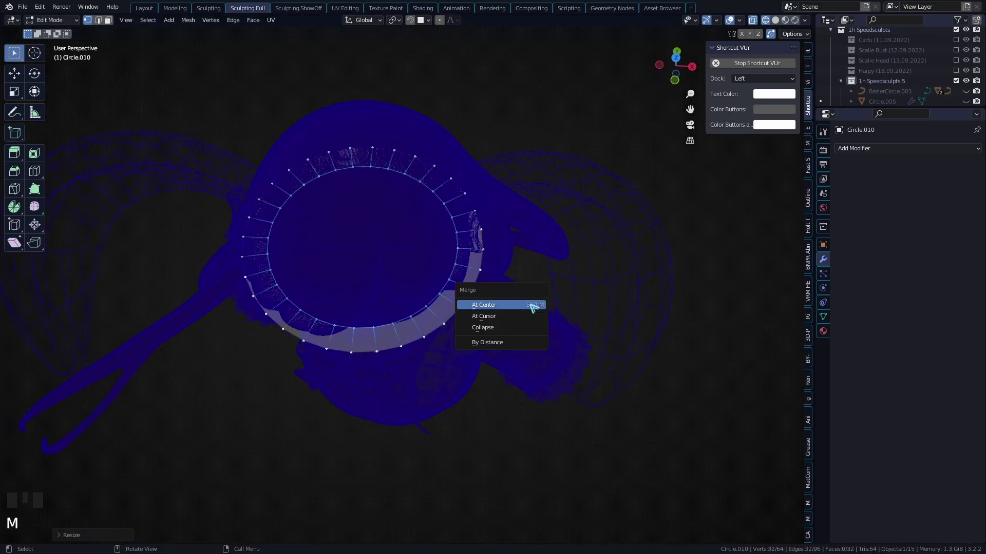
left_click(532, 307)
Move the disc's center vertex down along Z in the right side view to form a shallow cone
middle_click_drag(529, 301, 554, 284)
middle_click_drag(423, 296, 533, 280, "alt")
key("g")
key("z")
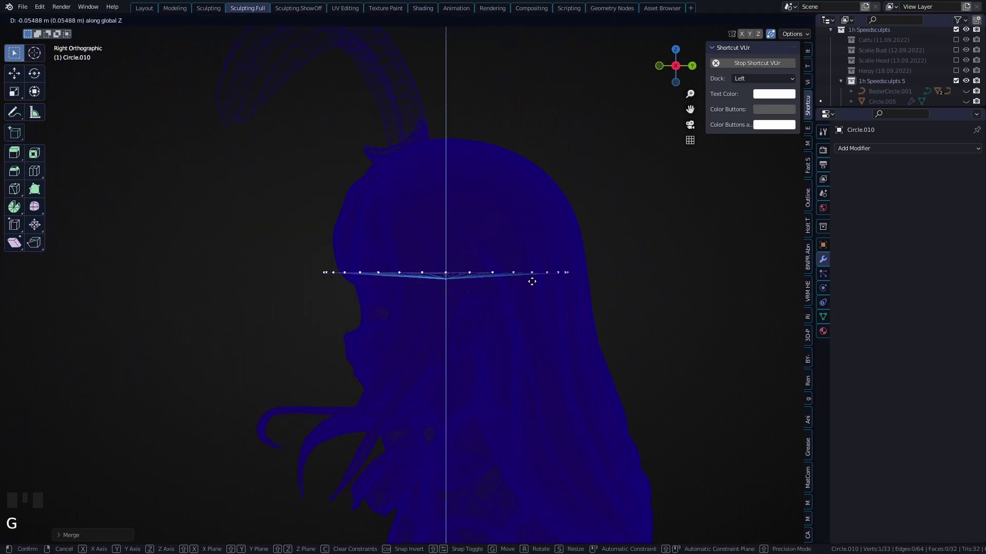
right_click(531, 297)
key("g")
middle_click(532, 306)
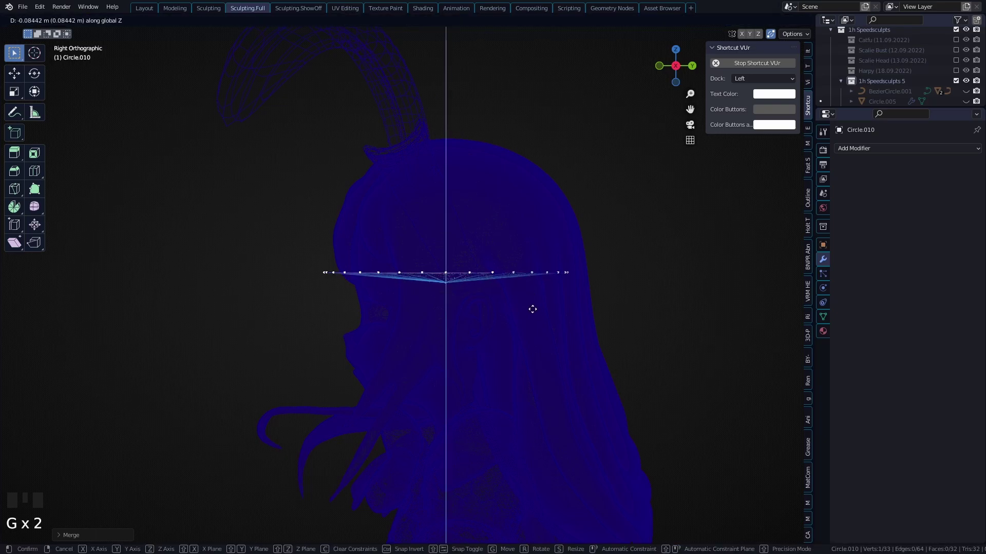
left_click(531, 328)
Rotate the whole mesh about 90° so it stands upright and add a Solidify modifier to it
key("a")
middle_click_drag(530, 328, 468, 318, "shift")
key("r")
left_click(410, 121)
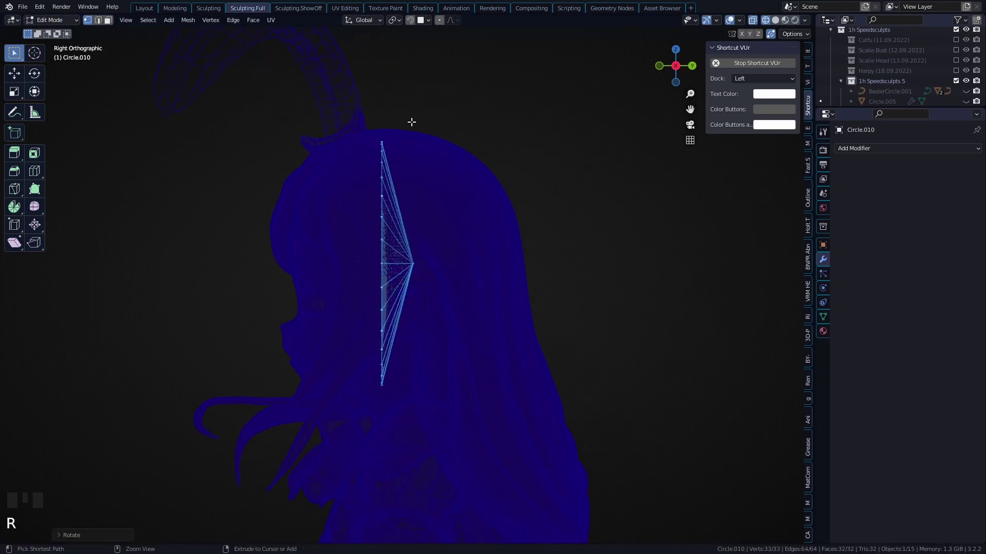
left_click(907, 149)
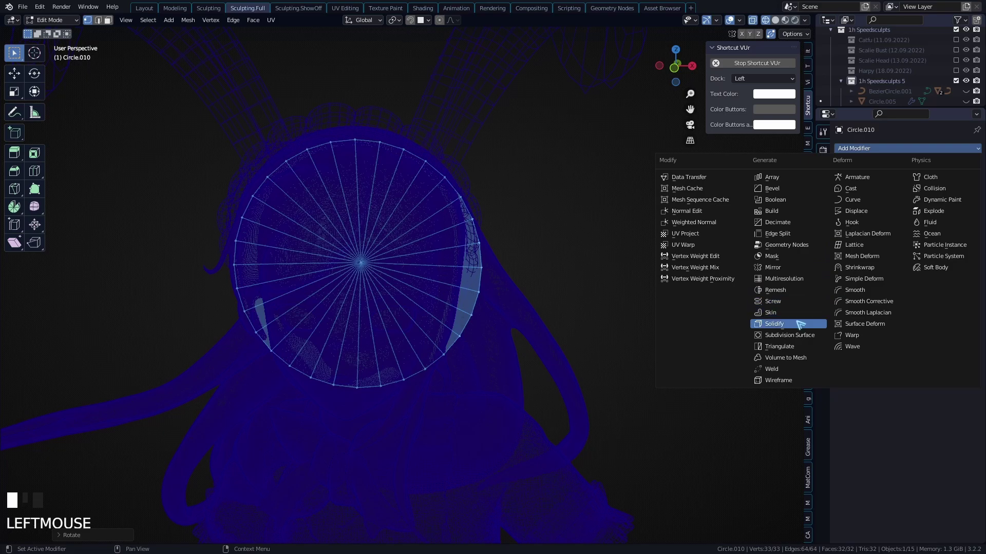
left_click(791, 324)
Narrow the disc along the X axis to about 0.8 of its width to form an oval iris
middle_click_drag(589, 286, 527, 287, "ctrl")
key("s")
key("x")
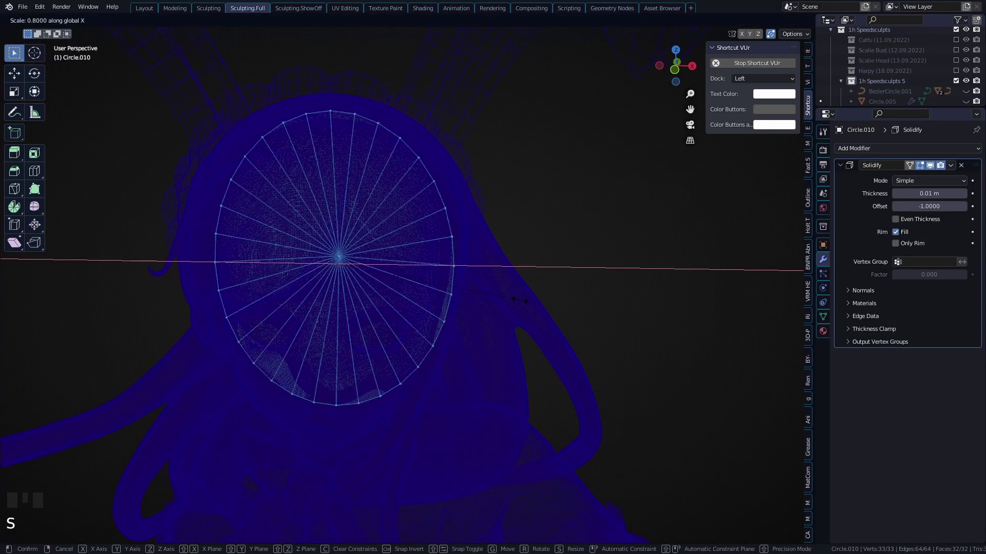
left_click(518, 300)
Scale the oval mesh down to iris size and return to Object Mode
middle_click_drag(504, 343, 463, 328)
key("shift+z")
key("s")
left_click(452, 290)
key("shift+z")
mouse_move(580, 334)
middle_mouse_down()
mouse_move(557, 332)
mouse_move(571, 351)
middle_mouse_up()
key("s")
left_click(464, 300)
key("Tab")
Rotate the iris disc to follow the curve of the character's left eye and move it along its local Z axis
mouse_move(519, 348)
middle_mouse_down("shift")
mouse_move(529, 285)
mouse_move(467, 301)
mouse_move(479, 286)
mouse_move(553, 341)
mouse_move(502, 302)
mouse_move(502, 253)
mouse_move(447, 299)
mouse_move(531, 302)
mouse_move(546, 288)
mouse_move(574, 315)
middle_mouse_up("shift")
key("KP_7")
key("shift+z")
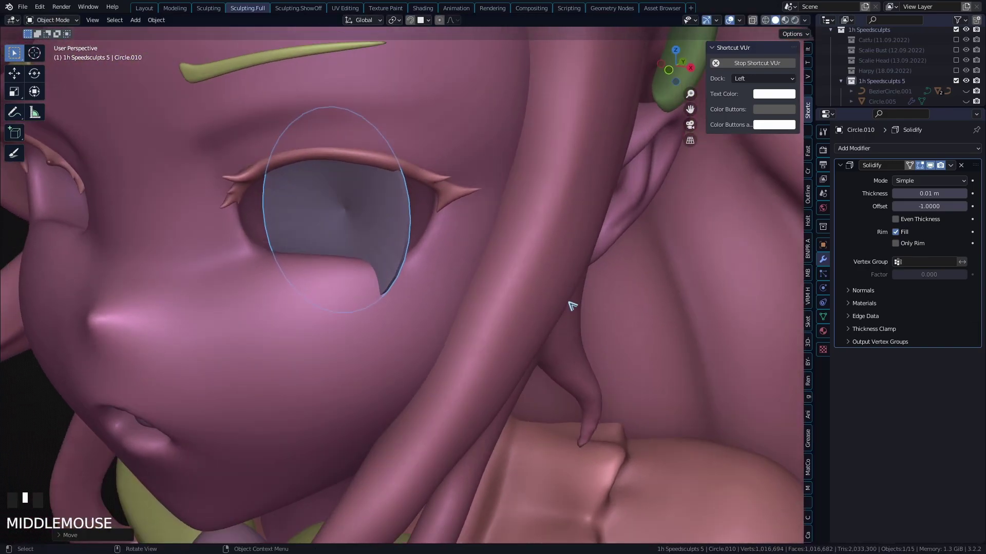
key("r")
left_click(567, 300)
key("g")
key("z")
key("z")
middle_click_drag(563, 236, 567, 273)
left_click(552, 247)
Scale the iris disc to fit the eye opening, move it along Z, and apply its object transform
key("s")
left_click(506, 252)
key("g")
key("z")
left_click(521, 275)
key("ctrl+a")
left_click(520, 273)
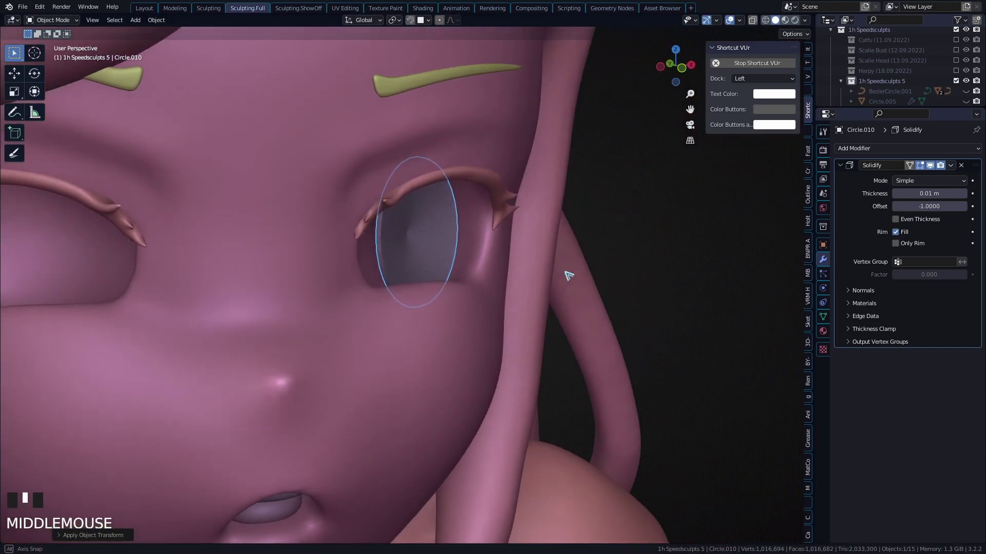
Enable Auto Smooth at 30° for the iris disc and shade it smooth
left_click(823, 316)
left_click(896, 362)
right_click(550, 328)
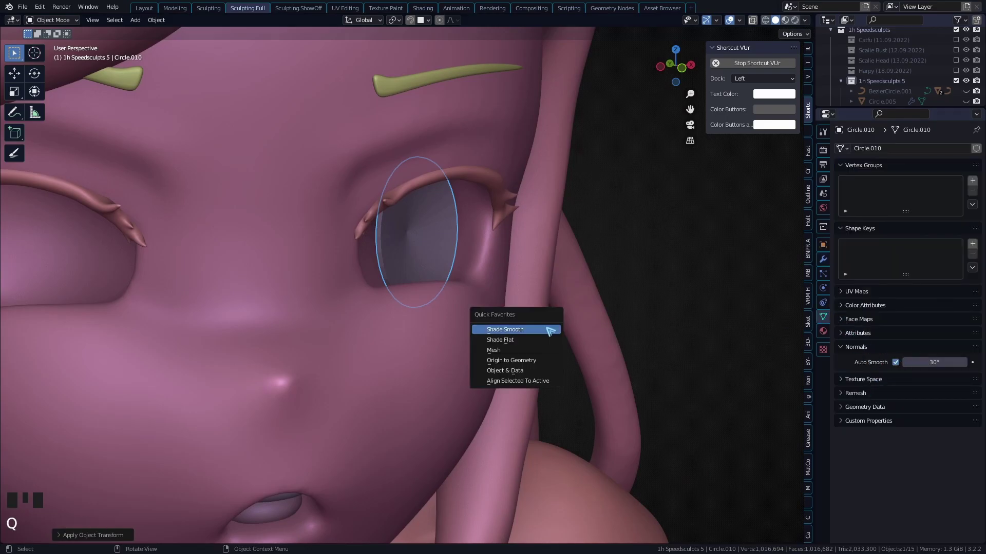
middle_click_drag(567, 331, 462, 288)
Add a Mirror modifier on the X axis to the iris, using the head mesh Roundcube.037 as the mirror object
left_click(823, 259)
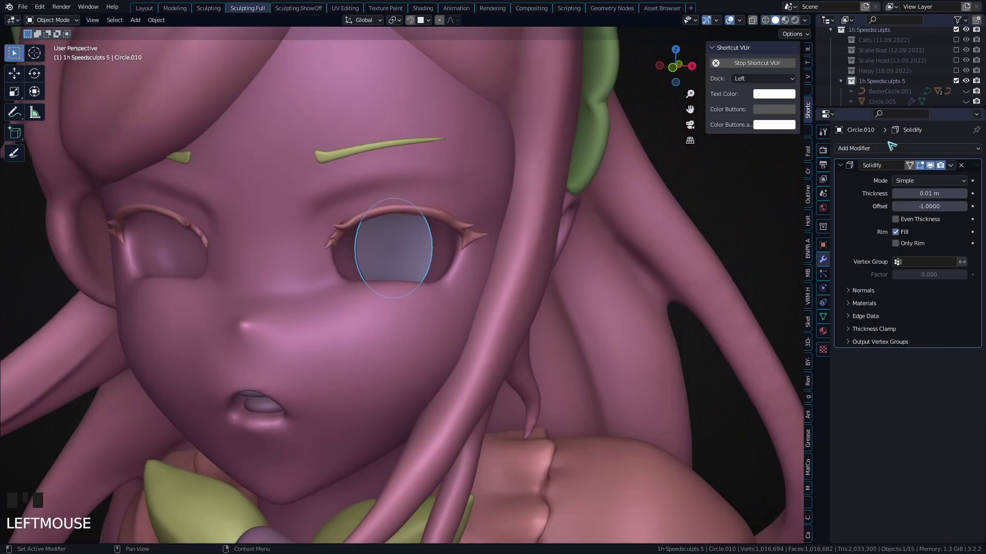
left_click(904, 148)
left_click(810, 268)
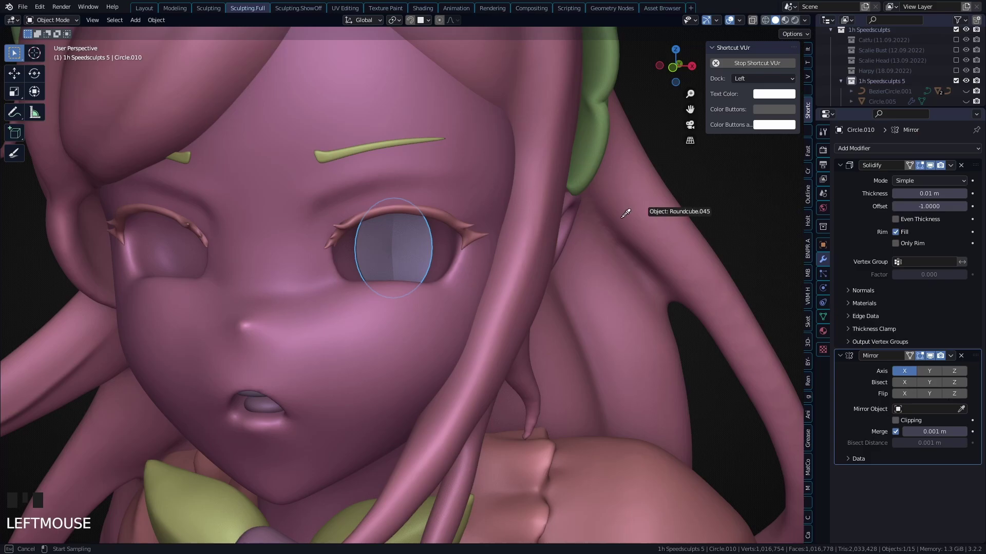
left_click(360, 349)
middle_click_drag(359, 352, 202, 258)
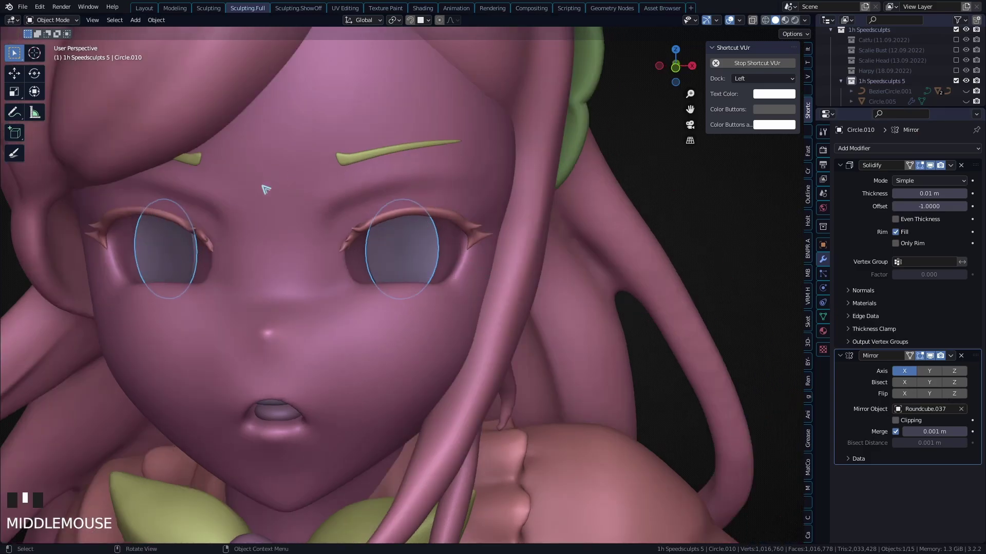
Check how the mirrored irises look on the face, both close up and with the whole bust in view
left_click(292, 257)
middle_click_drag(292, 257, 344, 270, "ctrl")
left_click(739, 20)
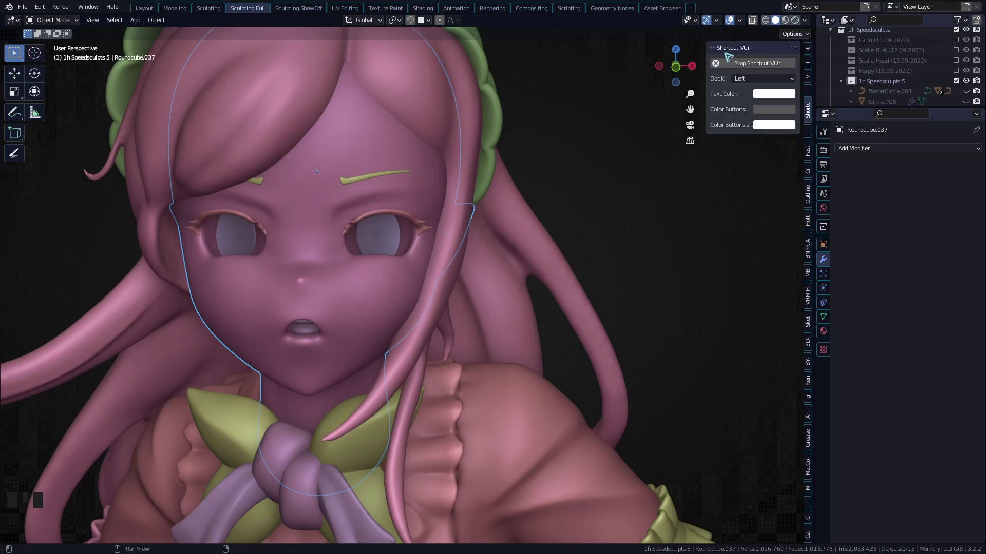
left_click(740, 20)
left_click(379, 236)
middle_click_drag(410, 287, 417, 257, "ctrl")
middle_click_drag(417, 257, 379, 260)
key("alt+a")
middle_click_drag(401, 173, 362, 250, "shift")
scroll(362, 249, "down", 8)
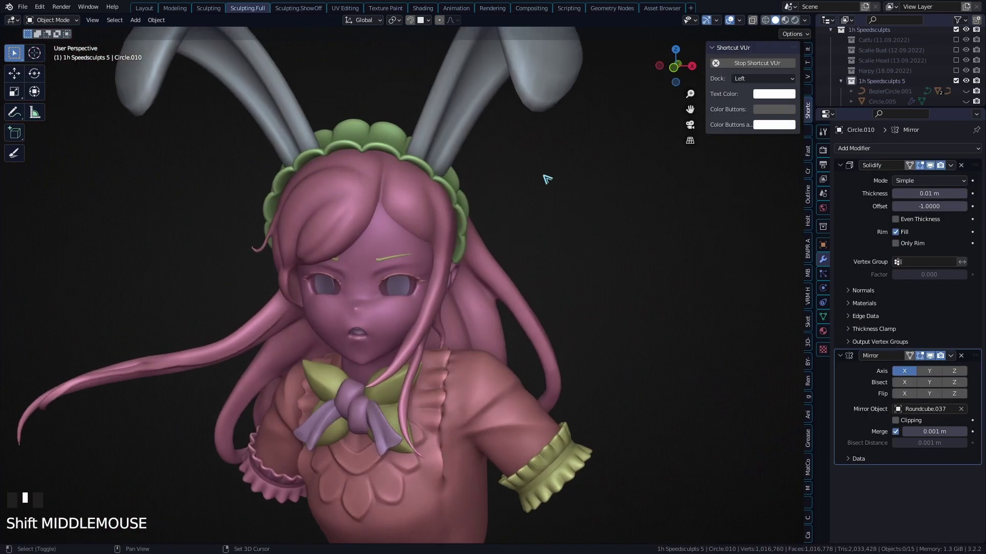
Add another mesh circle and enter Edit Mode on it in wireframe display
key("shift+a")
mouse_move(546, 180)
left_click(607, 213)
key("Tab")
key("shift+z")
middle_click_drag(585, 225, 512, 274)
Extrude the new circle inward, merge the extruded vertices at center, and return to Object Mode
key("e")
key("s")
left_click(504, 289)
key("m")
left_click(506, 288)
key("Tab")
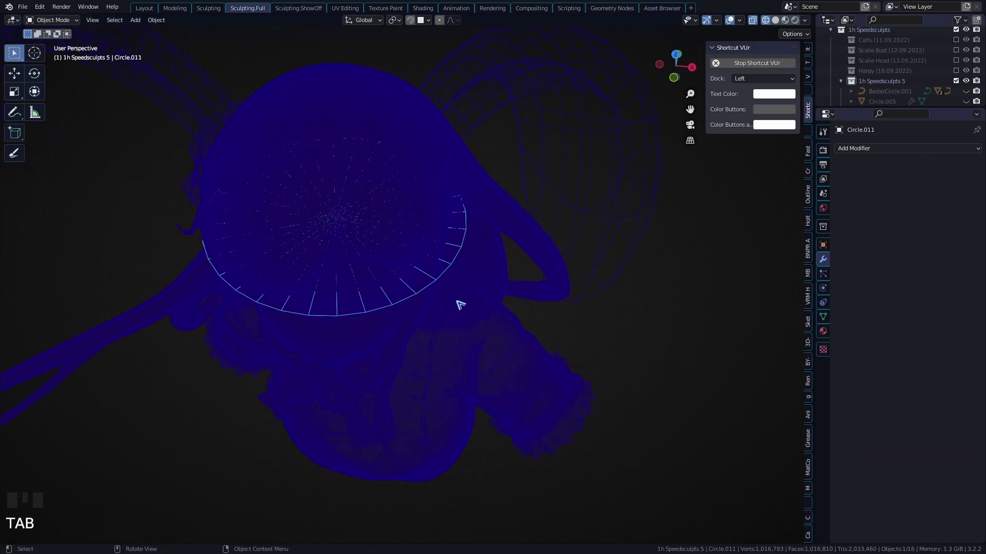
Add a Solidify modifier to the new disc and halve its thickness to 0.005 m
mouse_move(460, 306)
middle_mouse_down()
mouse_move(486, 295)
mouse_move(452, 217)
mouse_move(512, 261)
mouse_move(524, 251)
middle_mouse_up()
left_click(868, 148)
left_click(813, 340)
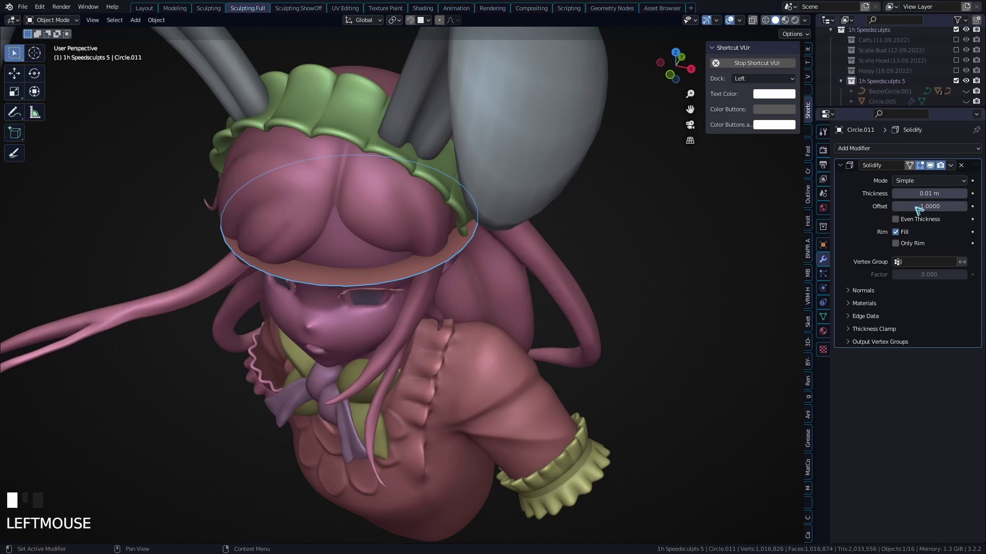
left_click(932, 194)
type("/2")
key("Return")
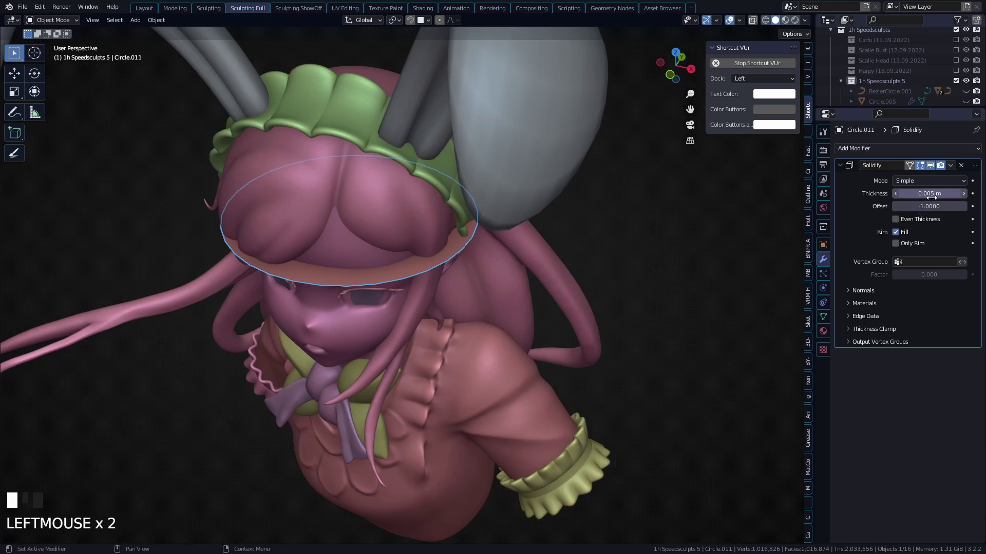
Scale the new disc down to a small eye highlight and apply its scale
key("s")
left_click(368, 226)
key("ctrl+a")
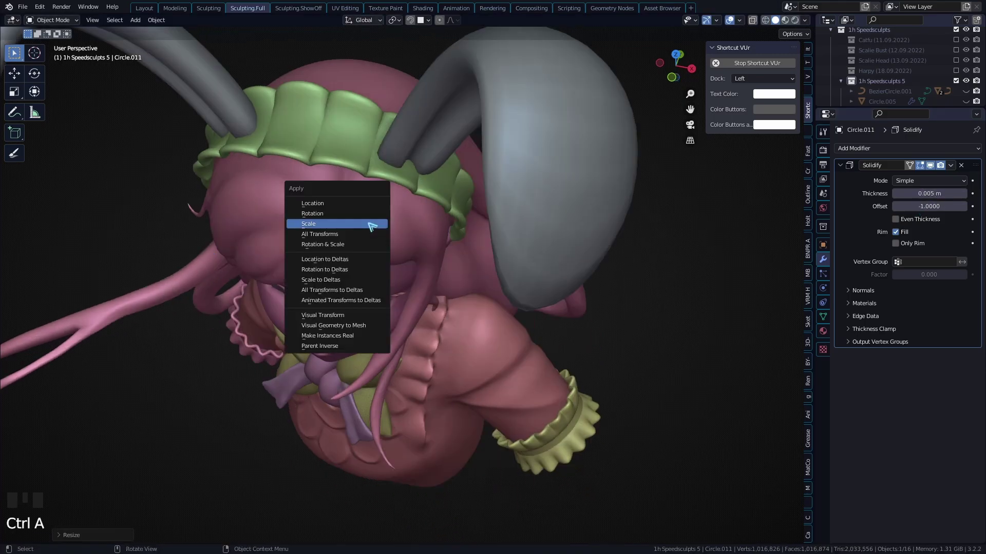
left_click(370, 224)
Turn on snapping to faces with Align Rotation to Target and Project Individual Elements enabled
key("ctrl+shift+Tab")
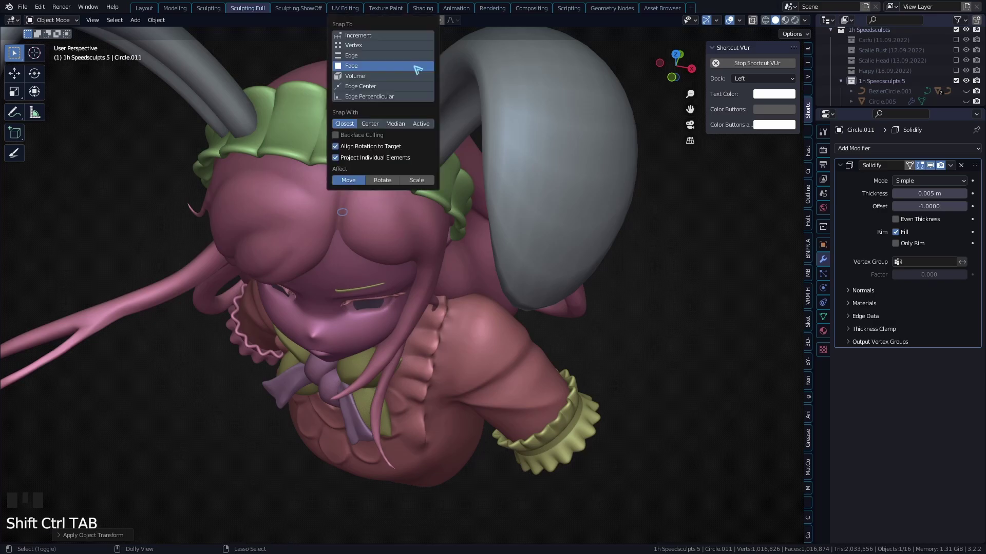
key("shift+Tab")
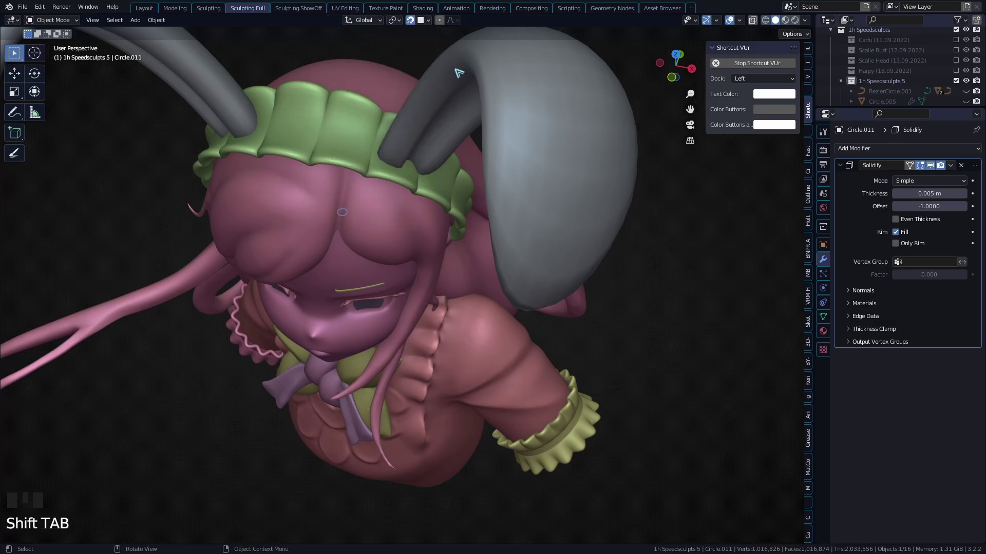
key("ctrl+shift+Tab")
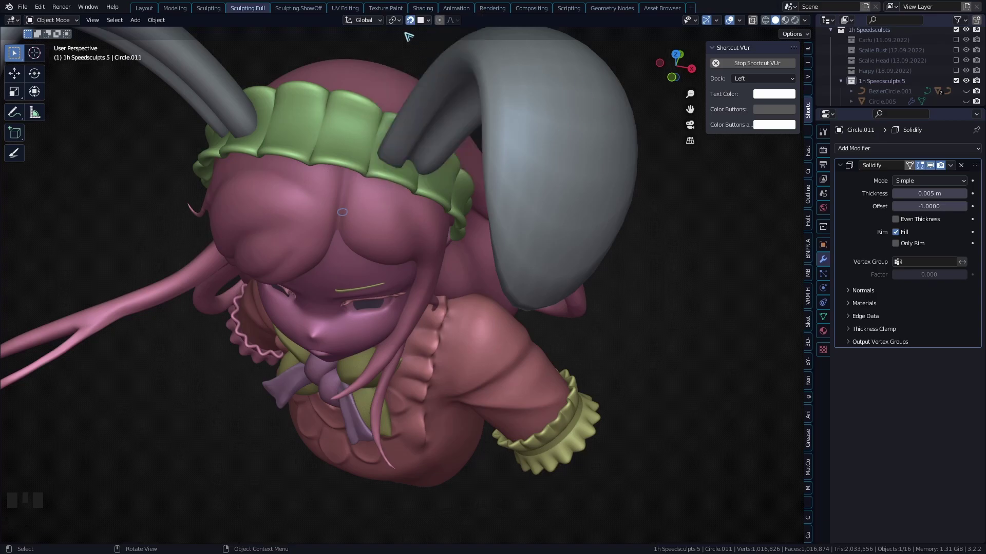
left_click(429, 21)
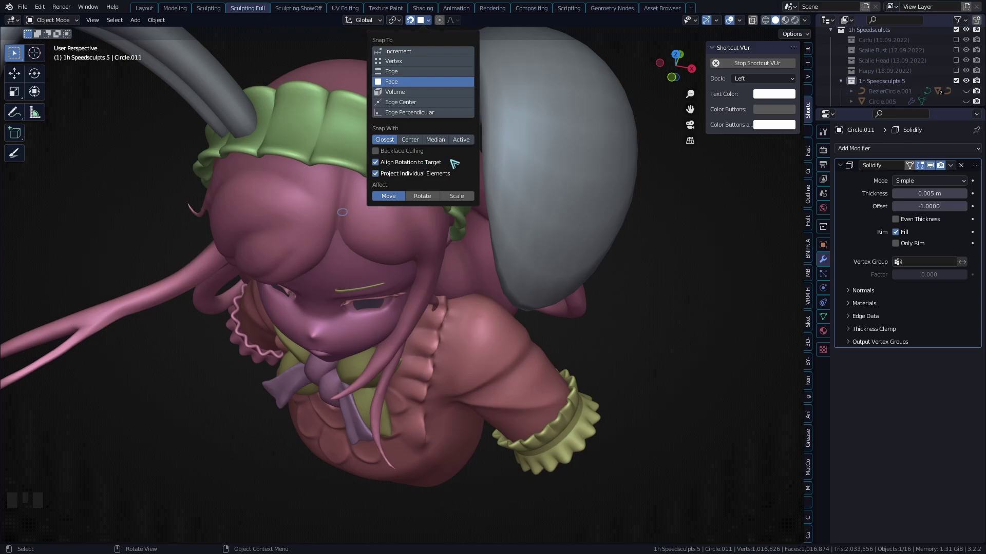
Snap the small disc onto the surface of the character's left iris, near its inner lower side
middle_click_drag(517, 144, 392, 185, "ctrl")
key("g")
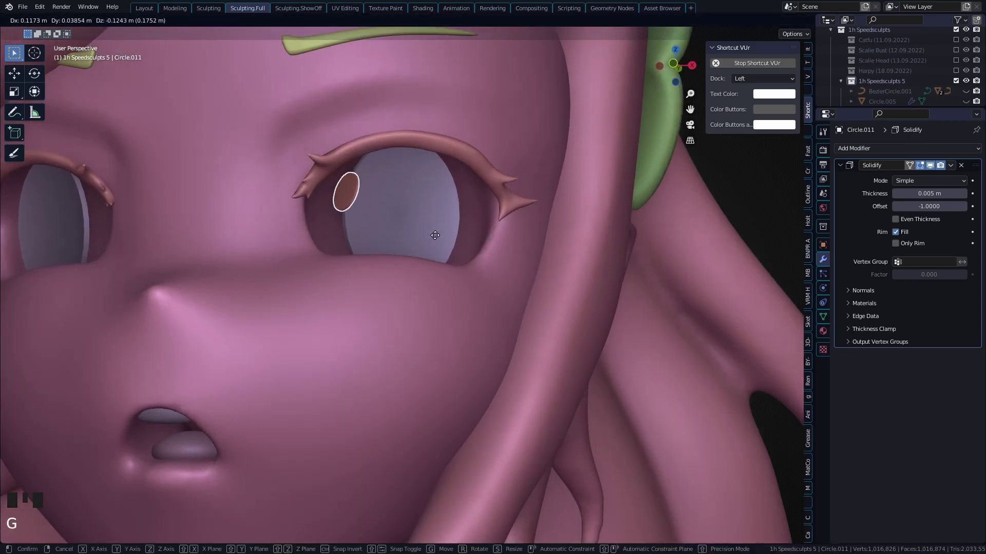
left_click(465, 236)
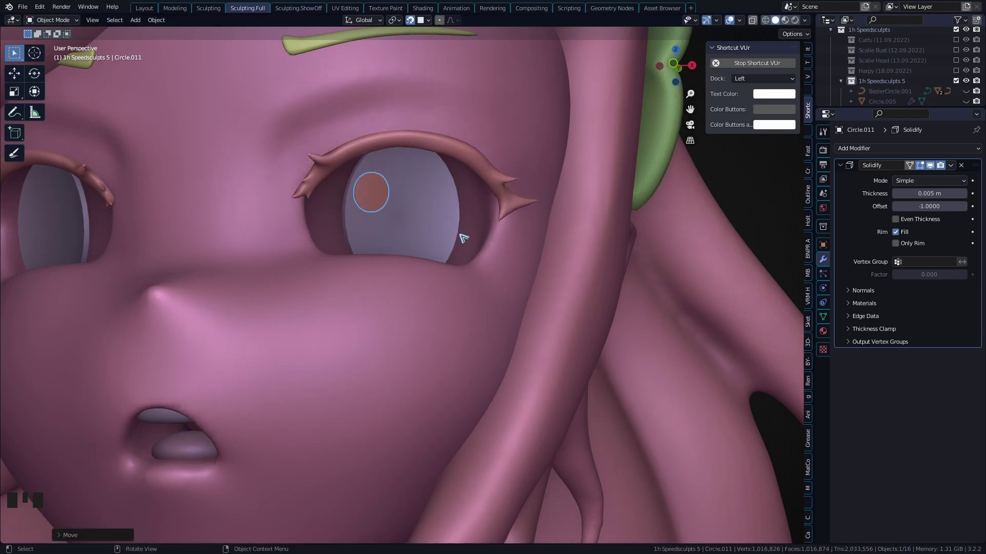
middle_click_drag(465, 236, 518, 203, "ctrl")
key("g")
left_click(355, 286)
Shrink the highlight disc, reposition it on the iris, and apply its object transform
key("s")
left_click(348, 276)
key("g")
left_click(348, 275)
key("ctrl+a")
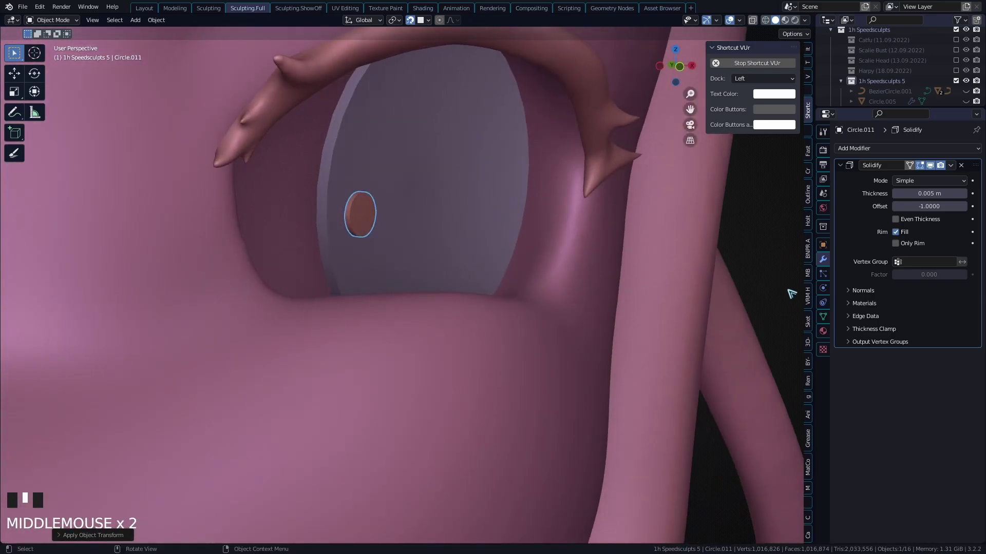
Shade the highlight disc smooth and enable Auto Smooth at 30° for it
key("q")
left_click(586, 267)
left_click(823, 317)
left_click(896, 363)
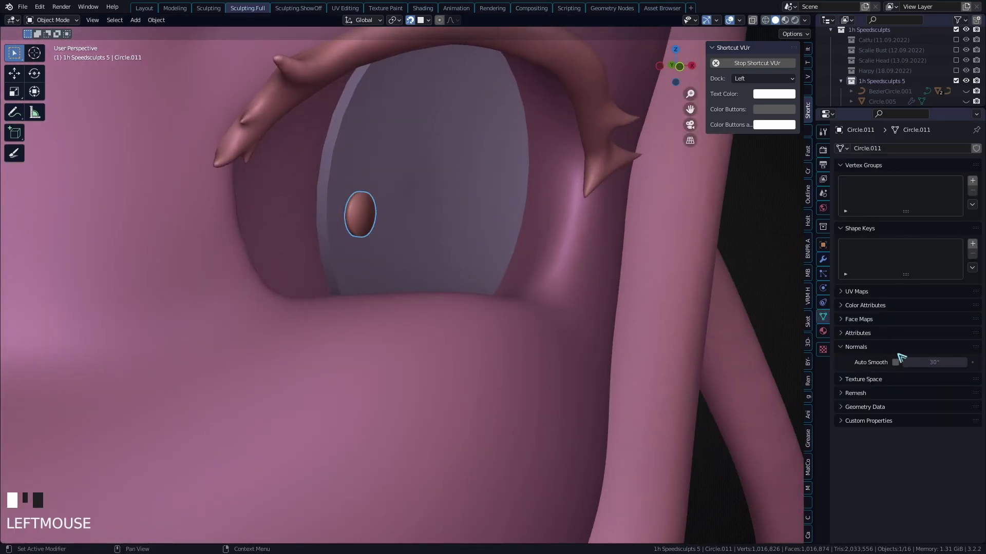
middle_click_drag(400, 288, 369, 284)
middle_click_drag(517, 269, 550, 234)
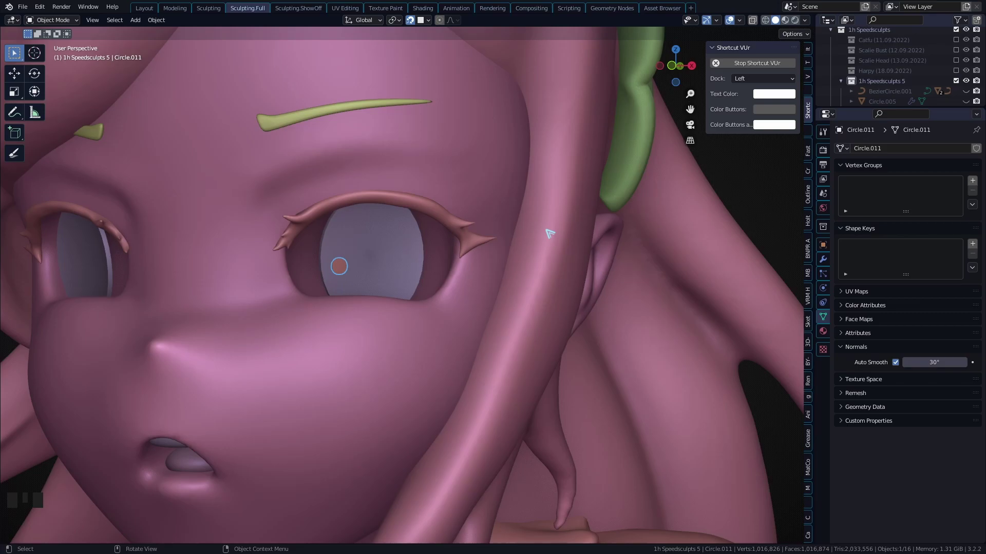
Create two vertex groups on the highlight disc's mesh, named Eyeshine.L and Eyeshine.R
key("Tab")
middle_click_drag(550, 234, 586, 252)
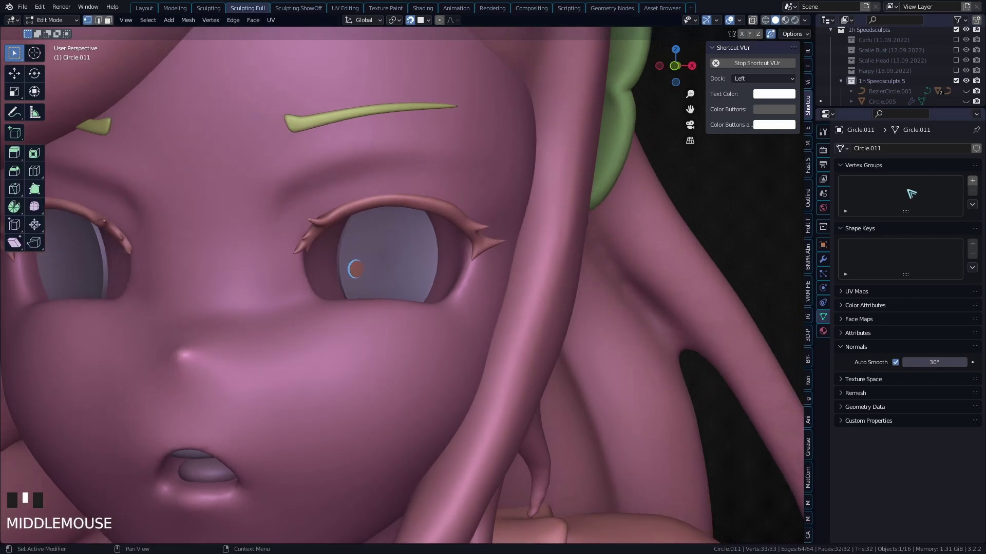
left_click(972, 181)
left_click(972, 180)
double_click(867, 184)
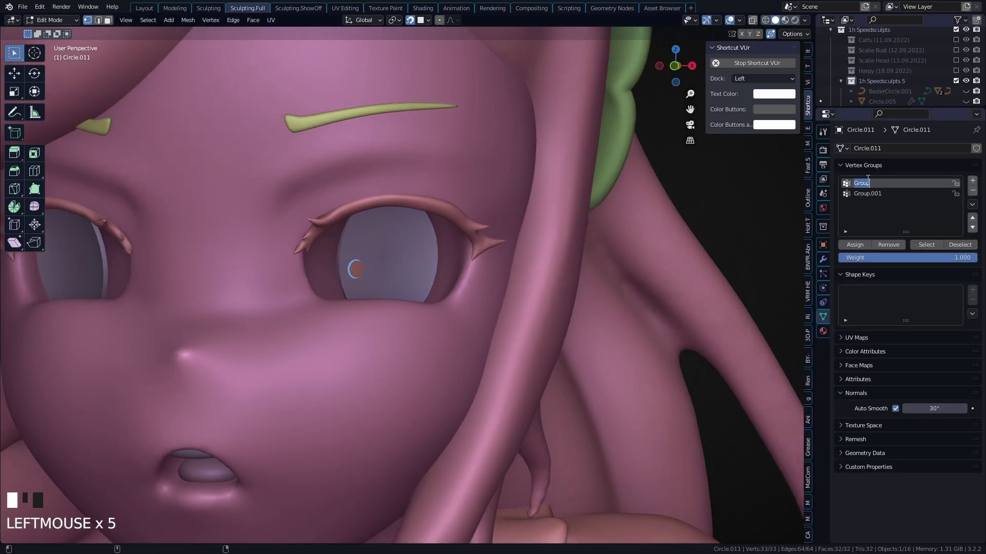
type("Eyeshine.L")
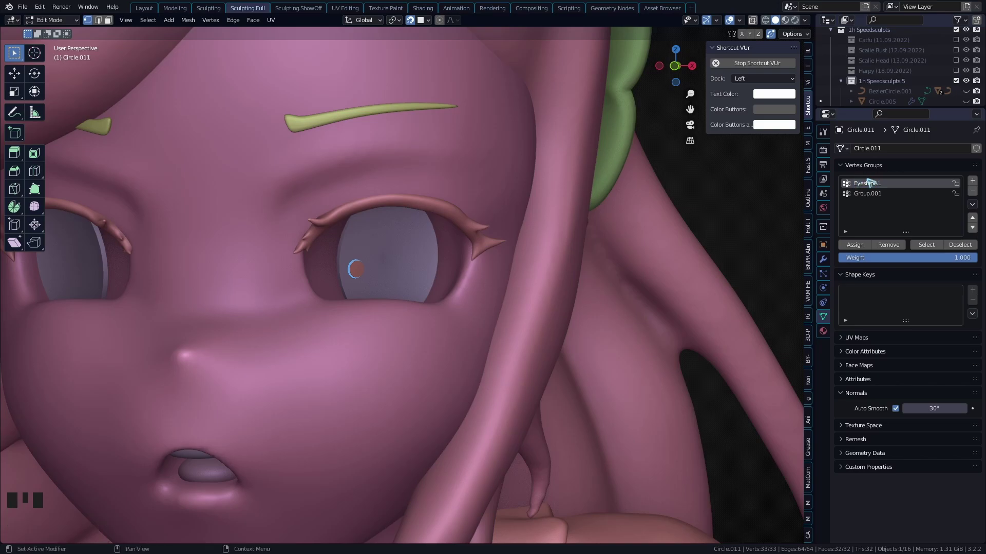
double_click(876, 193)
type("Eyeshine.L")
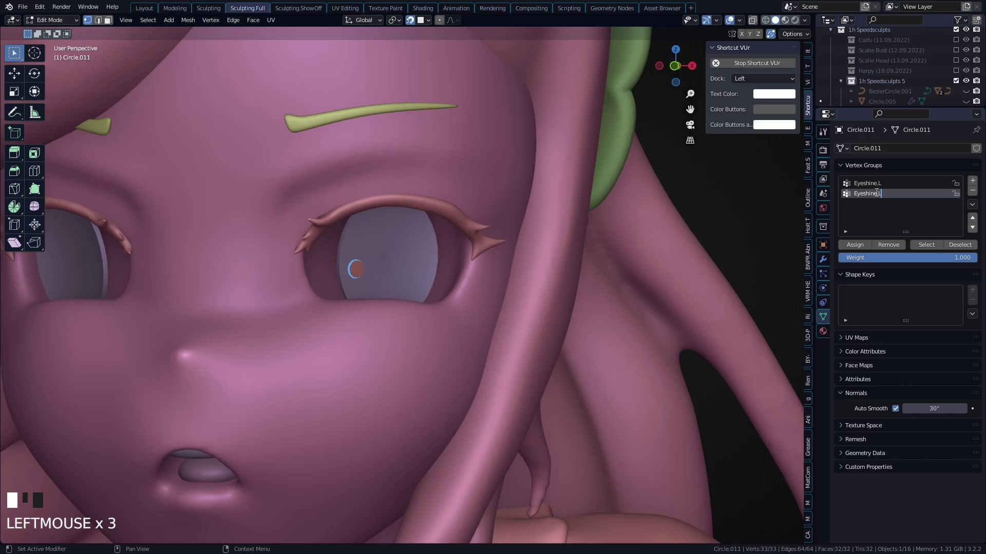
type("R")
Assign all of the highlight disc's vertices to the Eyeshine.L vertex group, finishing in Object Mode
left_click(872, 184)
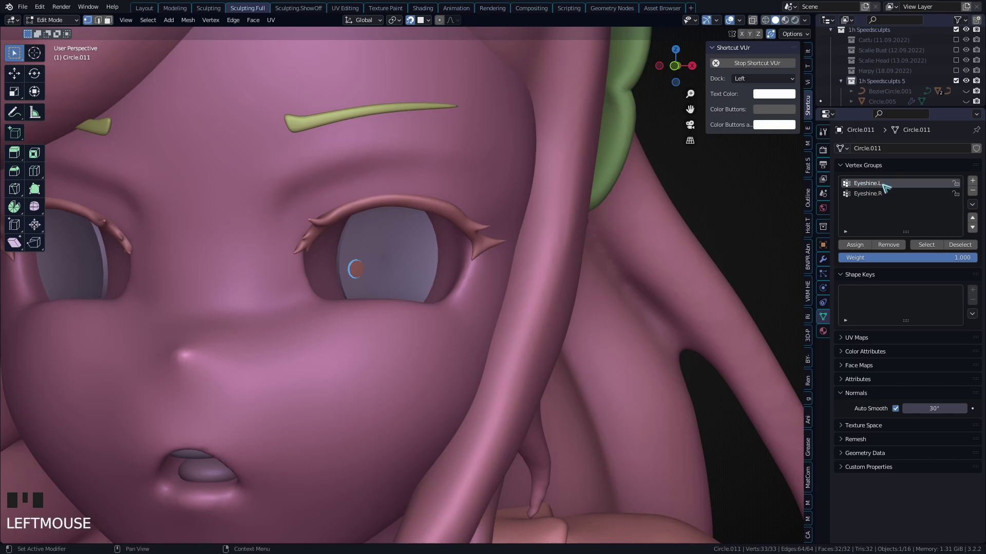
middle_click_drag(502, 193, 424, 211, "ctrl")
key("a")
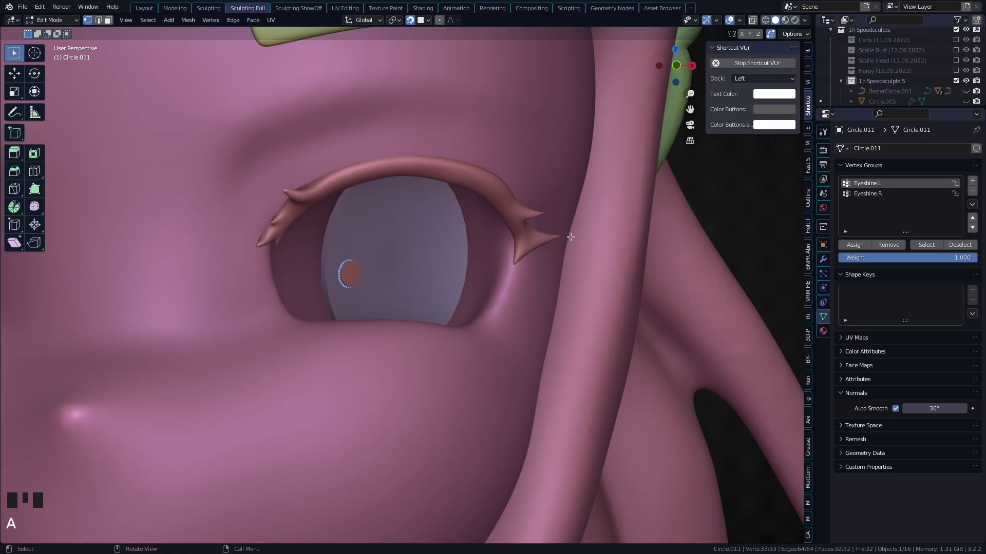
left_click(855, 245)
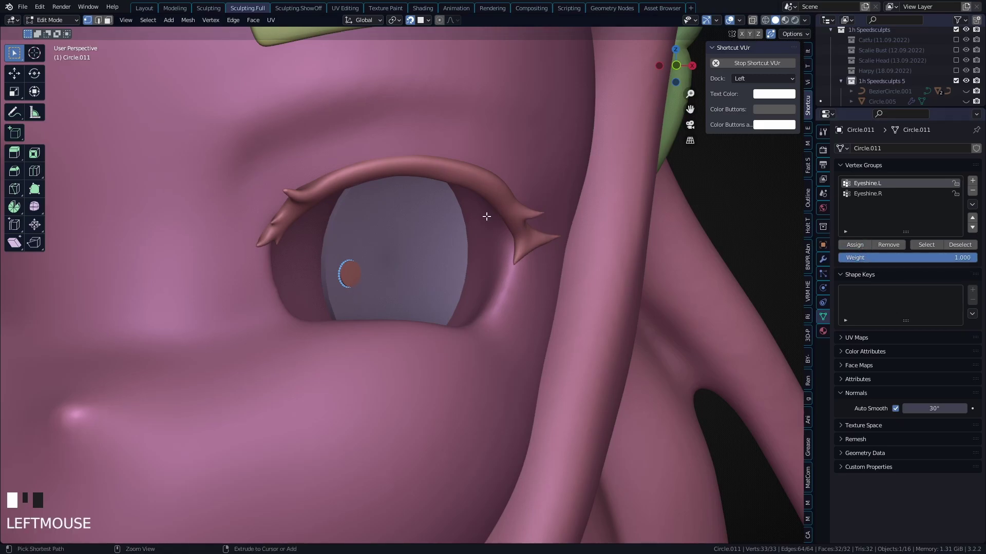
key("Tab")
Add two Mirror modifiers to the highlight disc
middle_click_drag(486, 216, 329, 275)
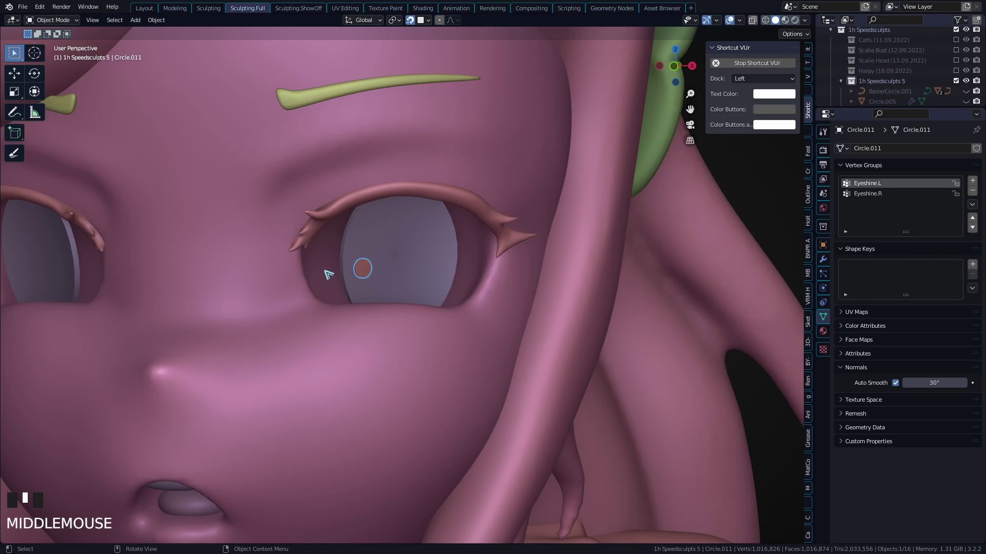
left_click(823, 259)
left_click(906, 149)
left_click(773, 267)
left_click(865, 149)
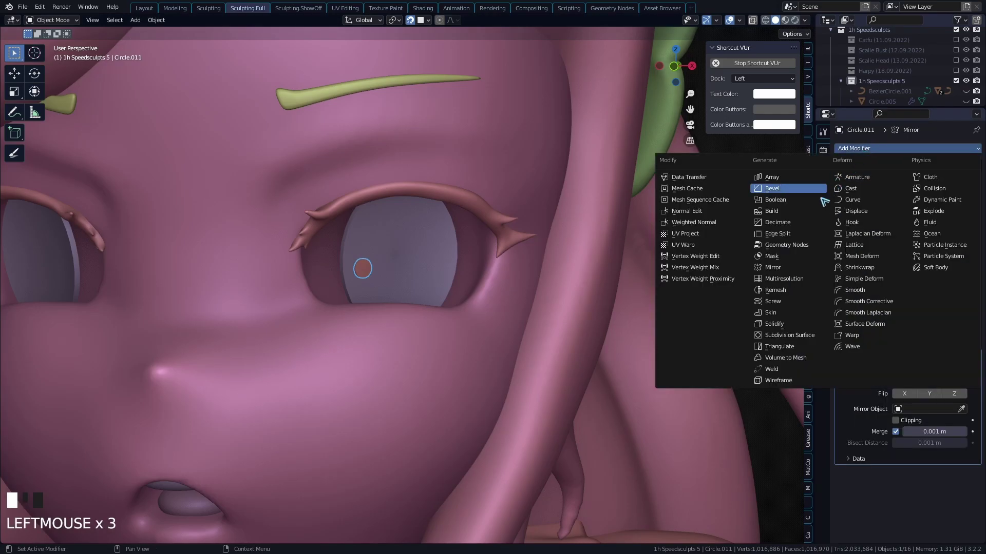
left_click(773, 268)
Set the left iris as the mirror object of the highlight disc's first Mirror modifier
middle_click_drag(919, 385, 917, 346)
left_click(961, 372)
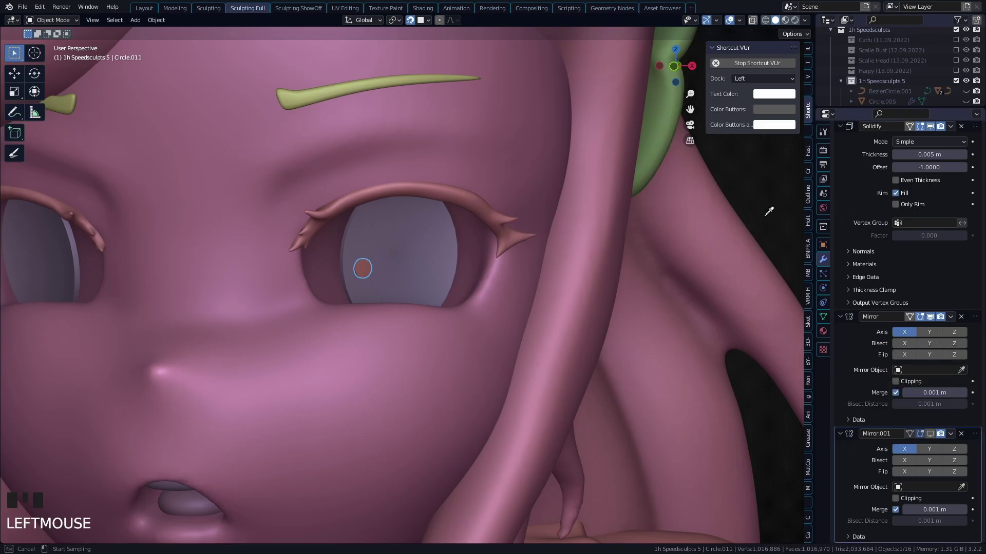
left_click(427, 214)
middle_click_drag(375, 292, 358, 266, "ctrl")
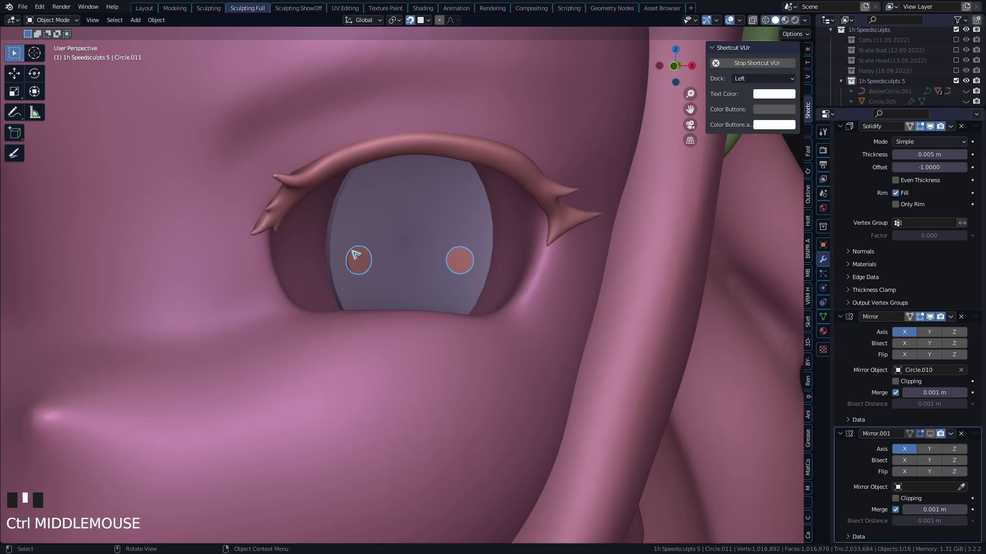
middle_click_drag(460, 272, 590, 337, "ctrl")
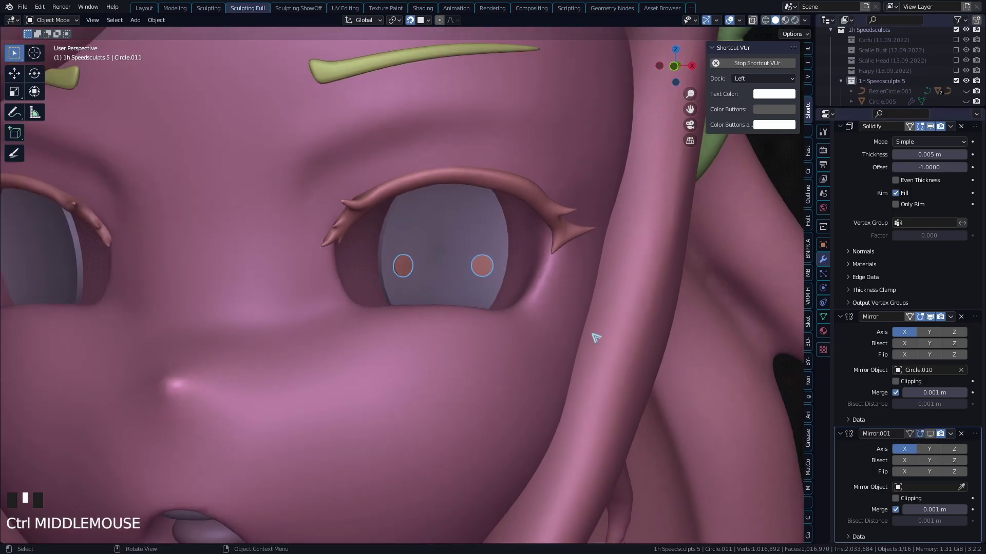
Show the second Mirror modifier in the viewport and use the head mesh Roundcube.037 as its mirror object
left_click(930, 433)
middle_click_drag(932, 436, 950, 402)
left_click(966, 487)
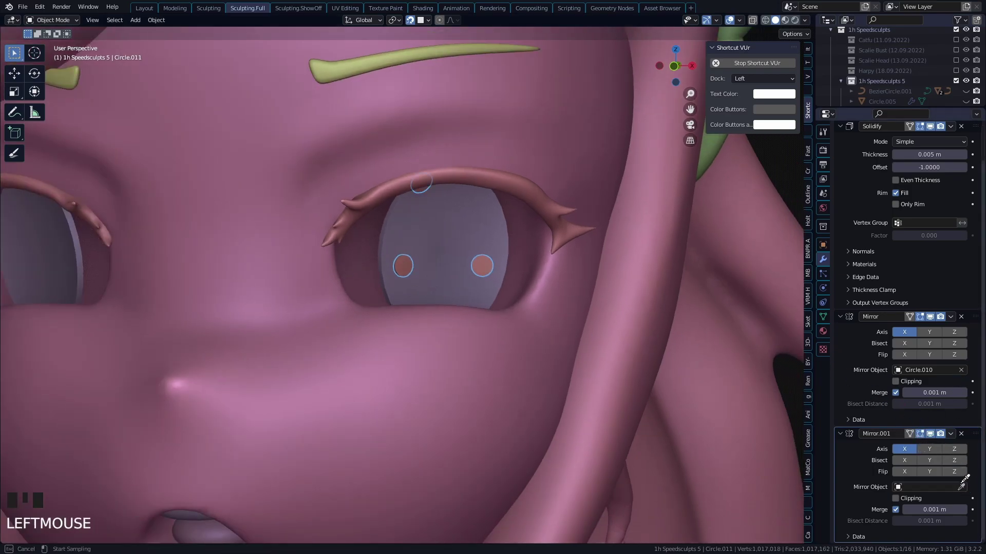
left_click(354, 368)
middle_click_drag(355, 368, 534, 317, "ctrl")
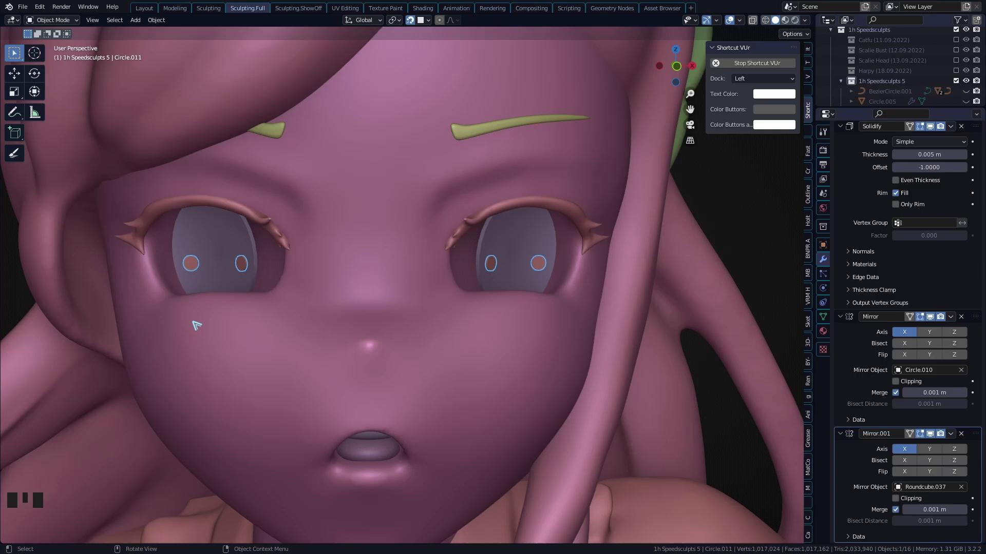
Add a Mask modifier to the highlight disc and set its vertex group to Eyeshine.L
middle_click_drag(913, 205, 914, 245)
left_click(906, 148)
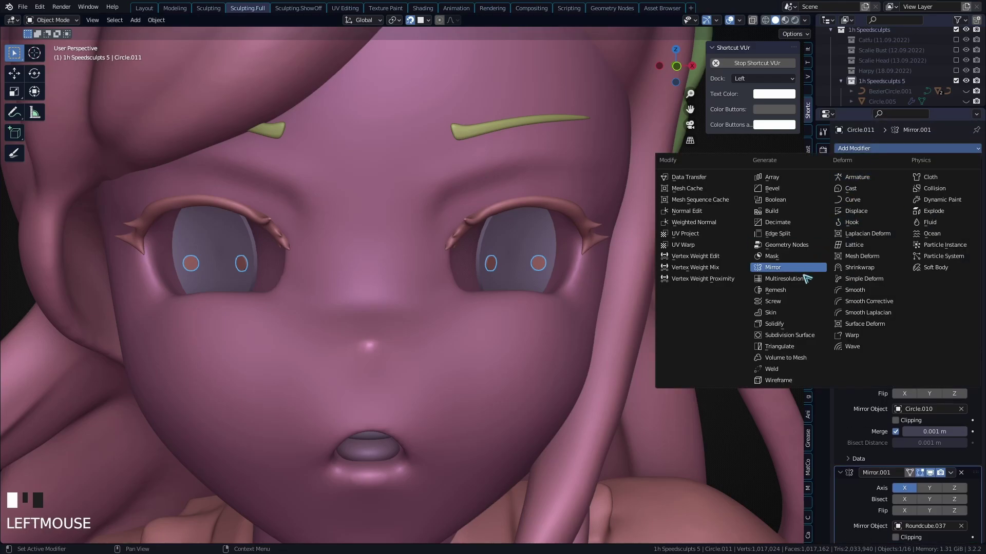
left_click(772, 256)
middle_click_drag(904, 539, 902, 508)
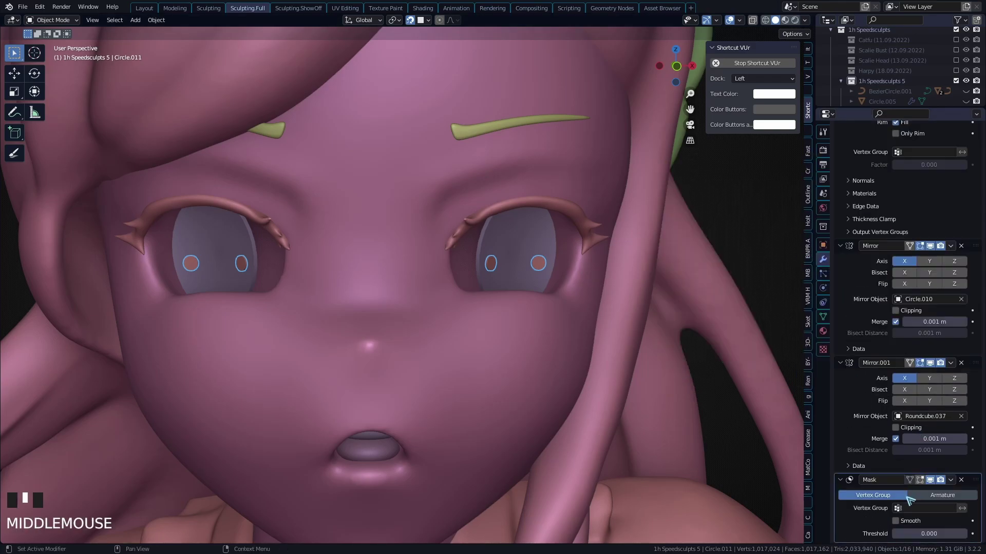
left_click(930, 509)
left_click(896, 402)
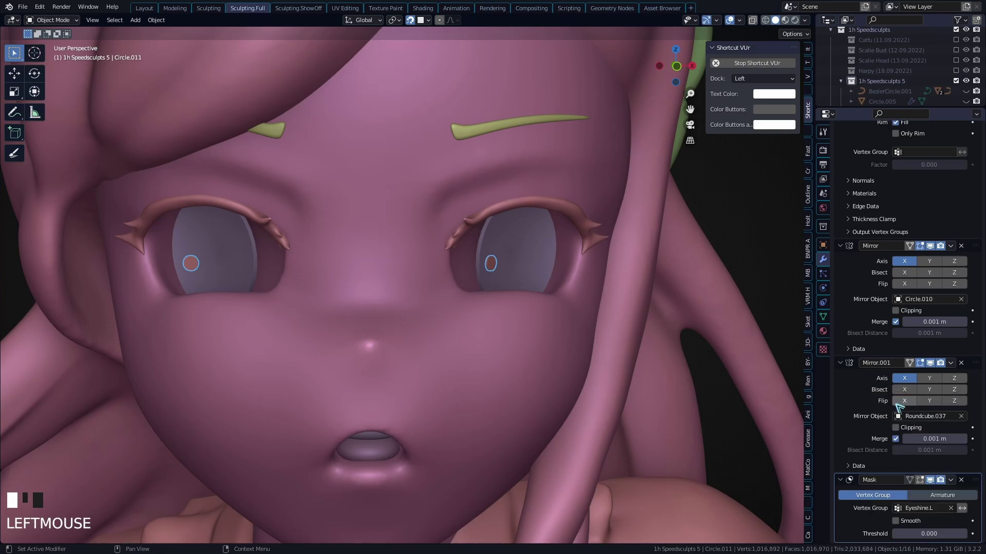
Duplicate the highlight disc onto the iris's outer lower side, shrink the copy, and apply its scale
middle_click_drag(581, 331, 468, 277)
key("shift+d")
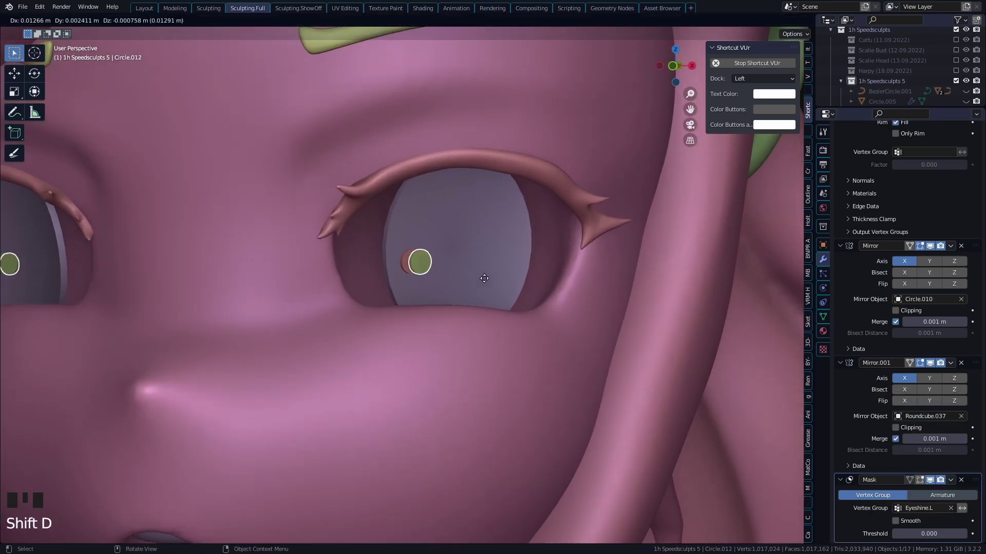
left_click(555, 286)
key("s")
left_click(513, 277)
key("ctrl+a")
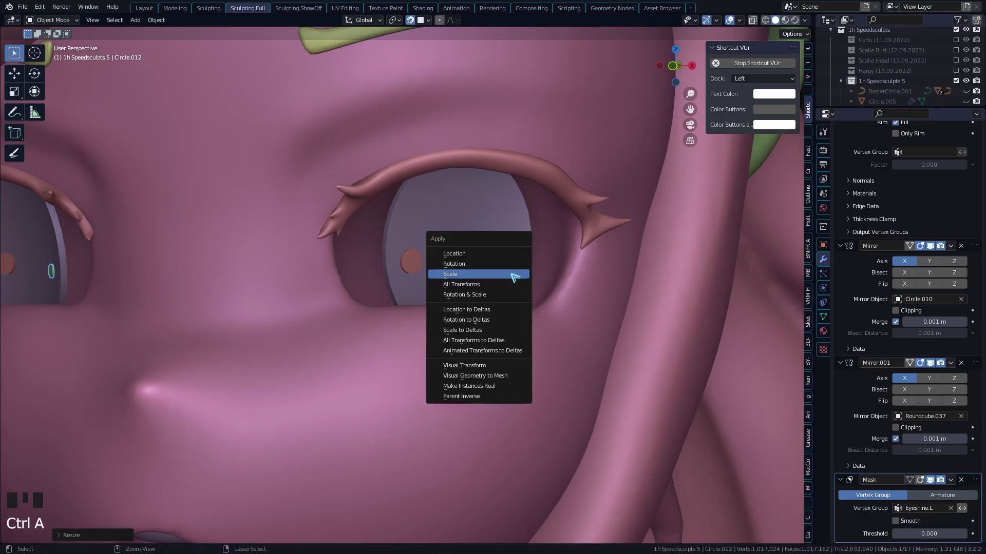
left_click(513, 277)
mouse_move(513, 277)
middle_mouse_down()
mouse_move(527, 332)
mouse_move(534, 269)
mouse_move(527, 299)
mouse_move(512, 291)
middle_mouse_up()
key("g")
key("alt+a")
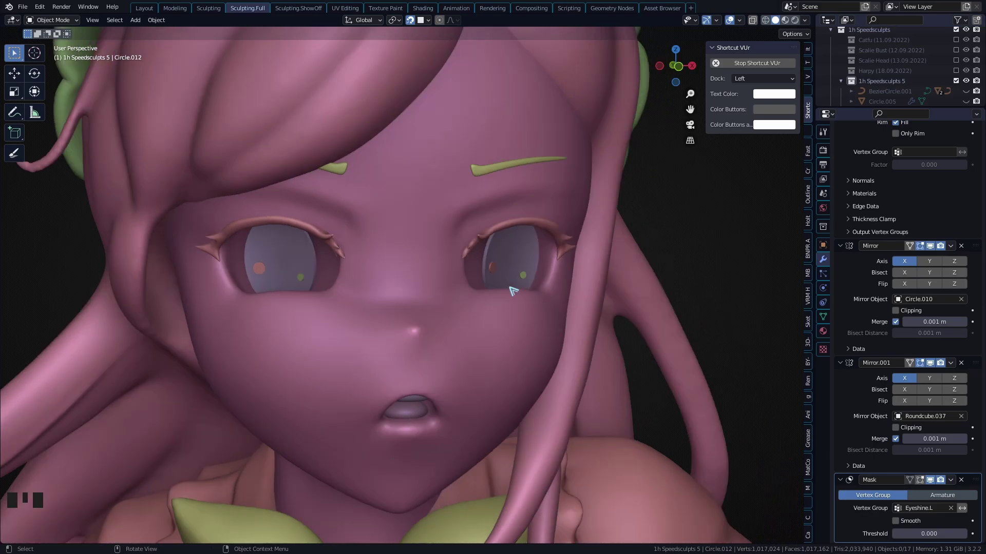
left_click(491, 265)
left_click(520, 269)
left_click(521, 262)
middle_click_drag(523, 275, 488, 267)
scroll(482, 259, "up", 2)
key("alt+a")
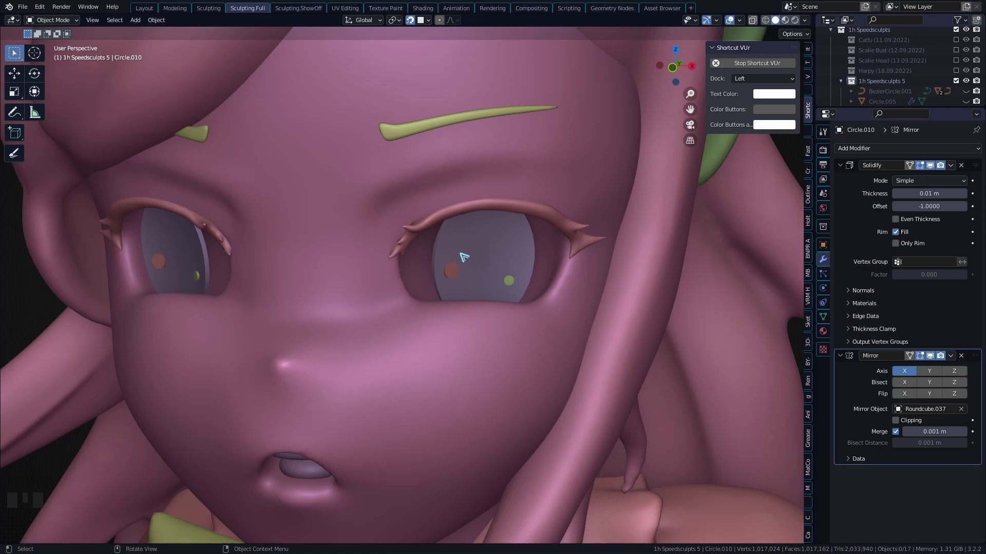
left_click(488, 226)
left_click(480, 230)
left_click(480, 229)
left_click(480, 230)
left_click(498, 249)
left_click(498, 249)
left_click(490, 253)
left_click(491, 253)
scroll(488, 253, "down", 3)
key("alt+a")
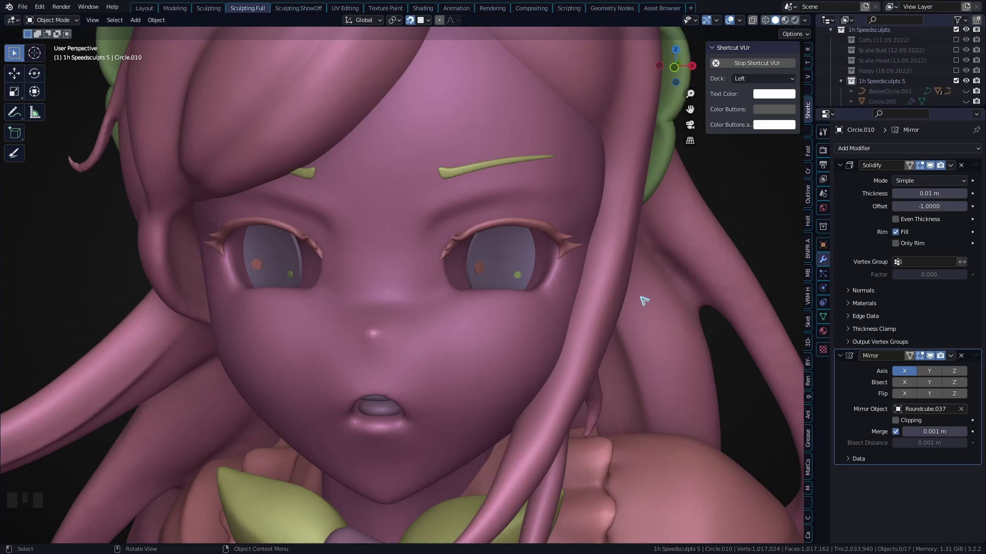
middle_click_drag(644, 300, 512, 269)
left_click(511, 268, "shift")
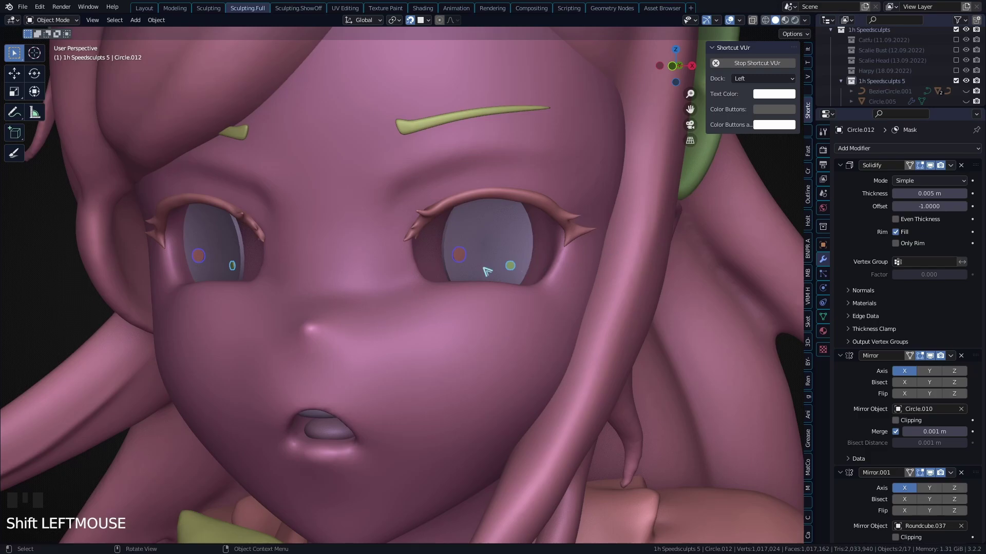
left_click(857, 171)
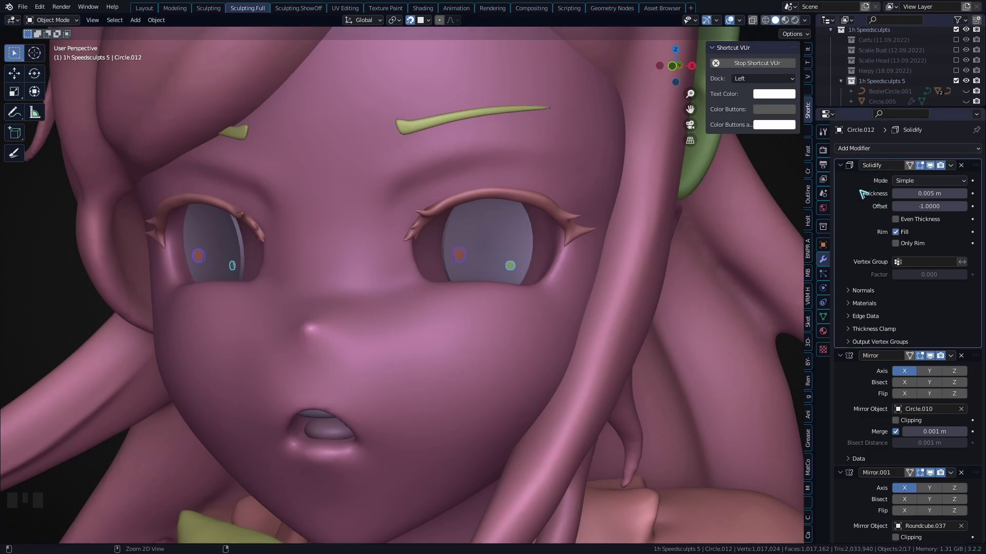
key("ctrl+a")
middle_click_drag(555, 216, 561, 209)
key("ctrl+z")
right_click(562, 205)
mouse_move(562, 205)
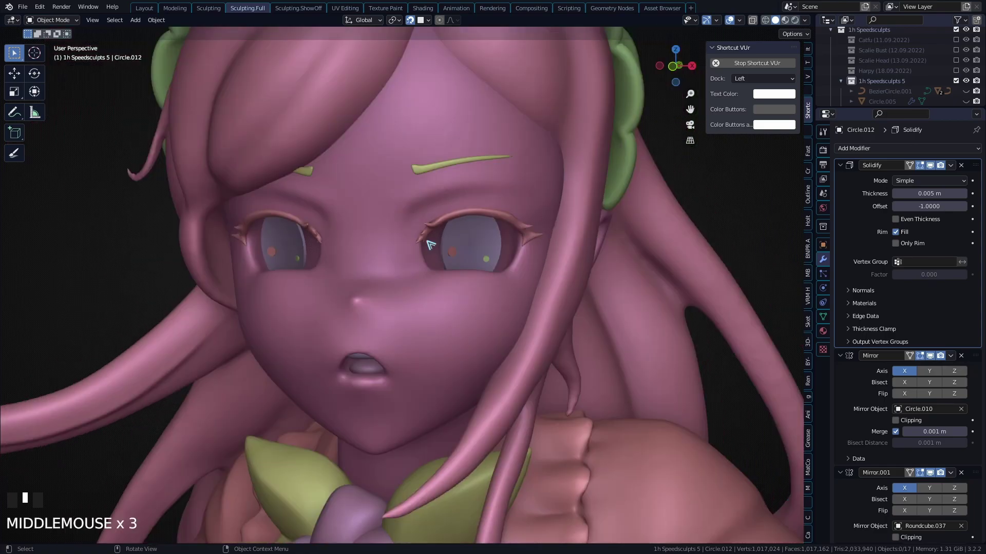
Enter Edit Mode on the small green highlight disc and annotate an L above its outer instance
left_click(15, 112)
middle_click_drag(489, 306, 442, 306, "ctrl")
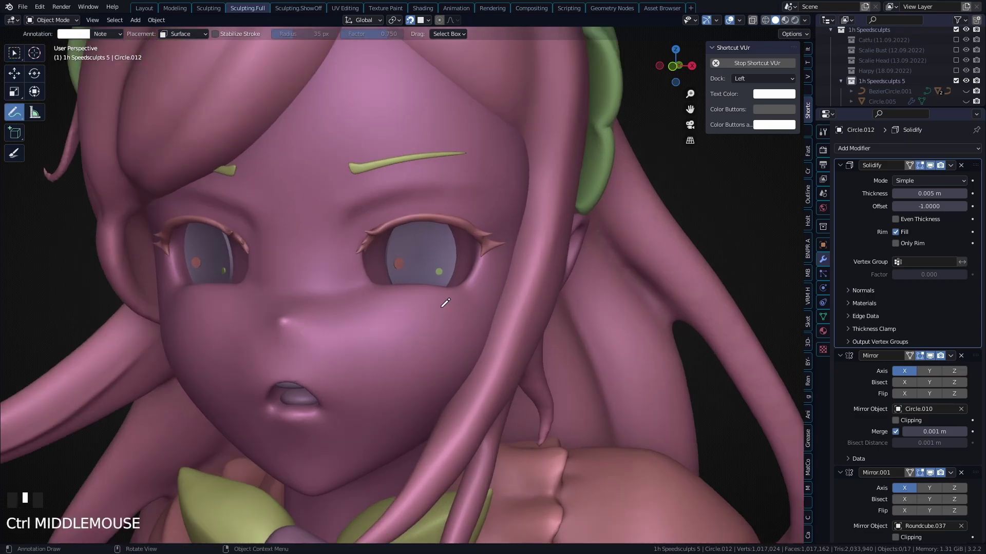
left_click(823, 316)
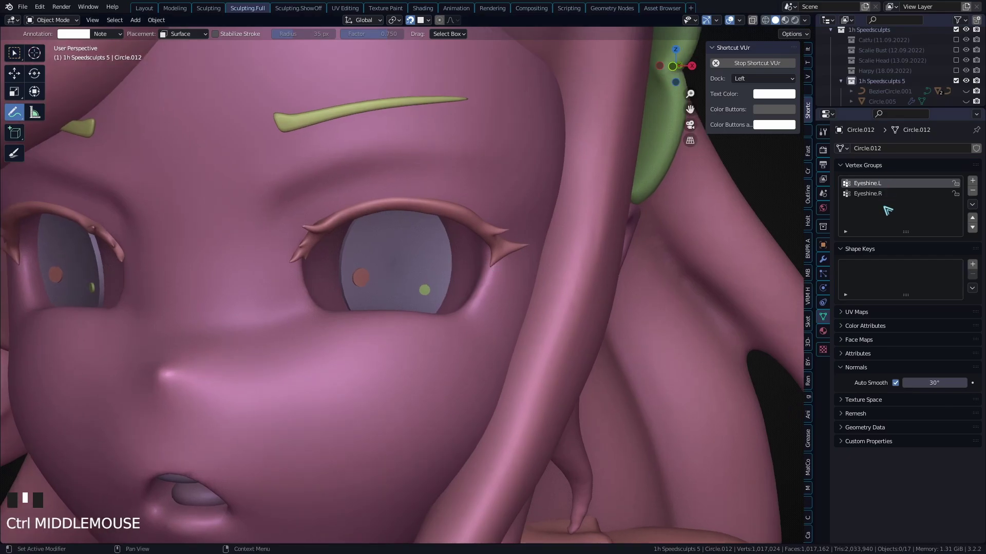
middle_click_drag(517, 180, 631, 187, "ctrl")
mouse_move(454, 294)
middle_mouse_down()
mouse_move(426, 302)
mouse_move(365, 265)
middle_mouse_up()
key("Tab")
left_click(17, 116)
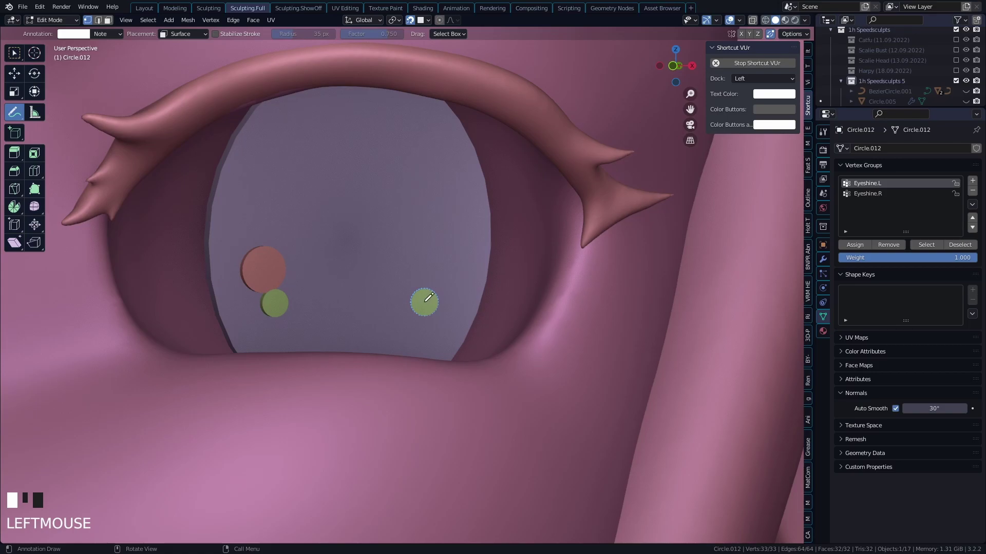
left_click_drag(418, 256, 437, 271)
middle_click_drag(462, 236, 344, 282, "ctrl")
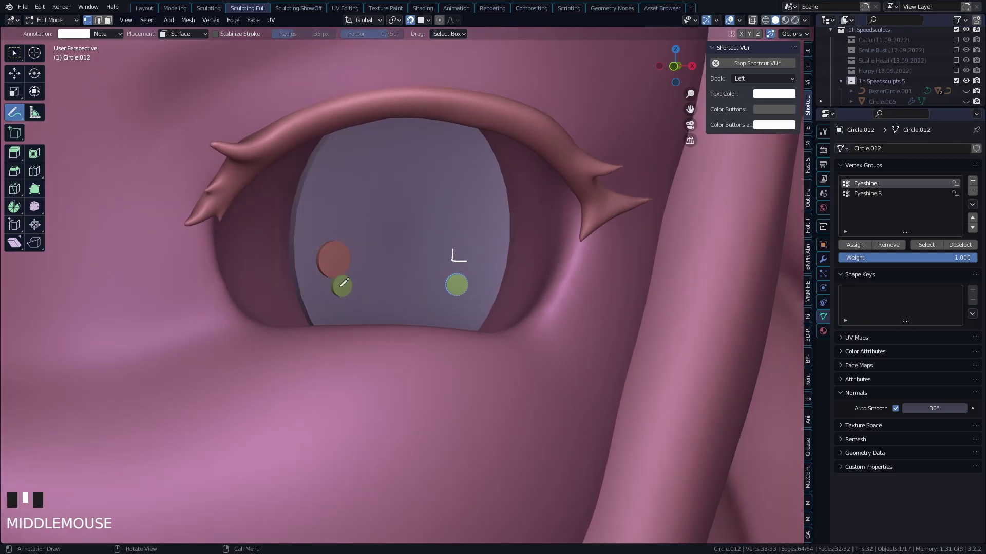
Expand the Data settings of the green disc's first Mirror modifier and check its Vertex Groups option
left_click(823, 259)
middle_click_drag(861, 483, 860, 349)
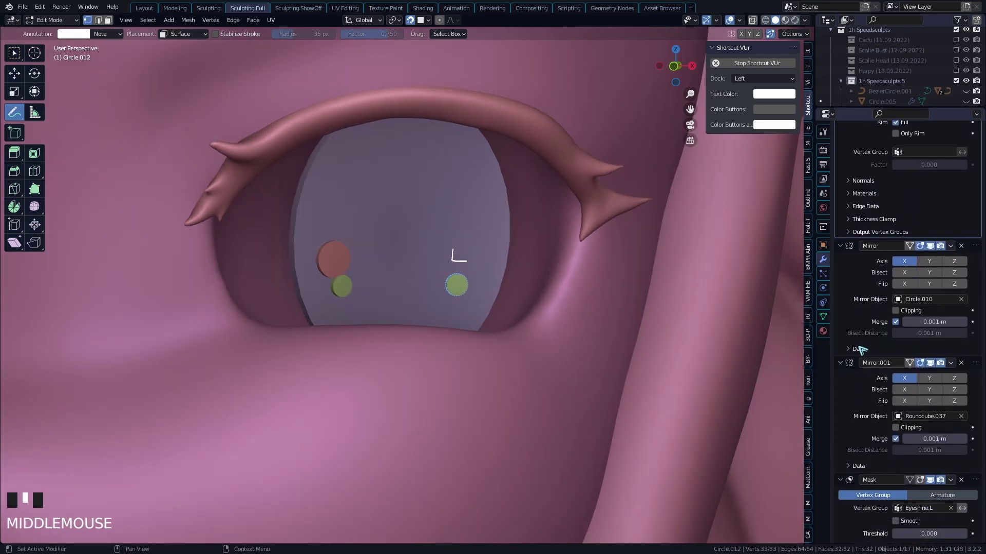
left_click(858, 349)
middle_click_drag(868, 411, 869, 334)
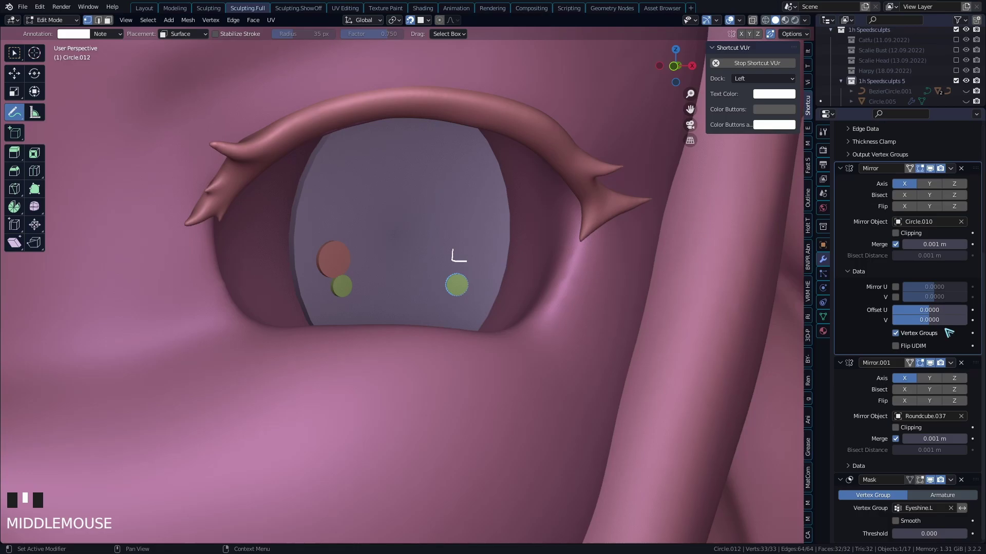
left_click(896, 333)
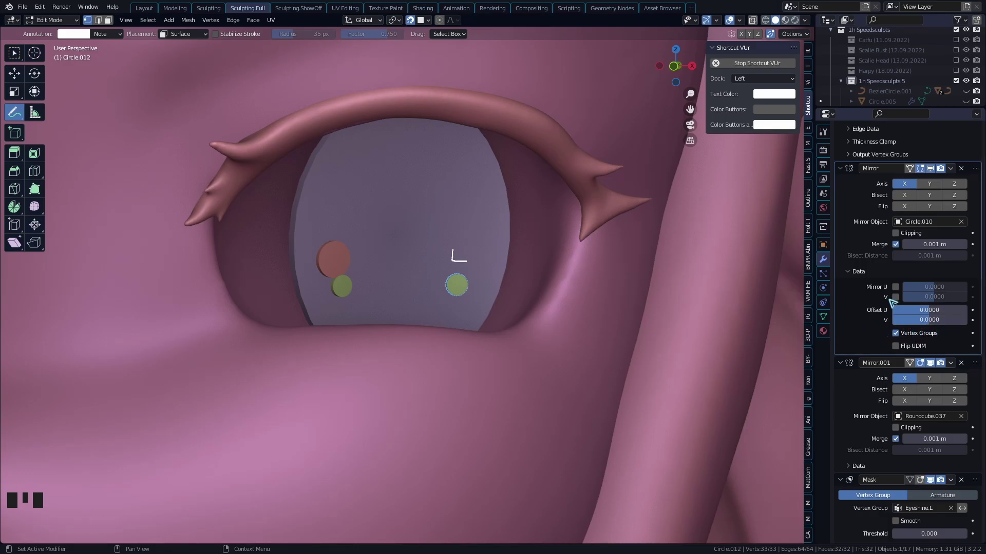
middle_click_drag(891, 302, 892, 324)
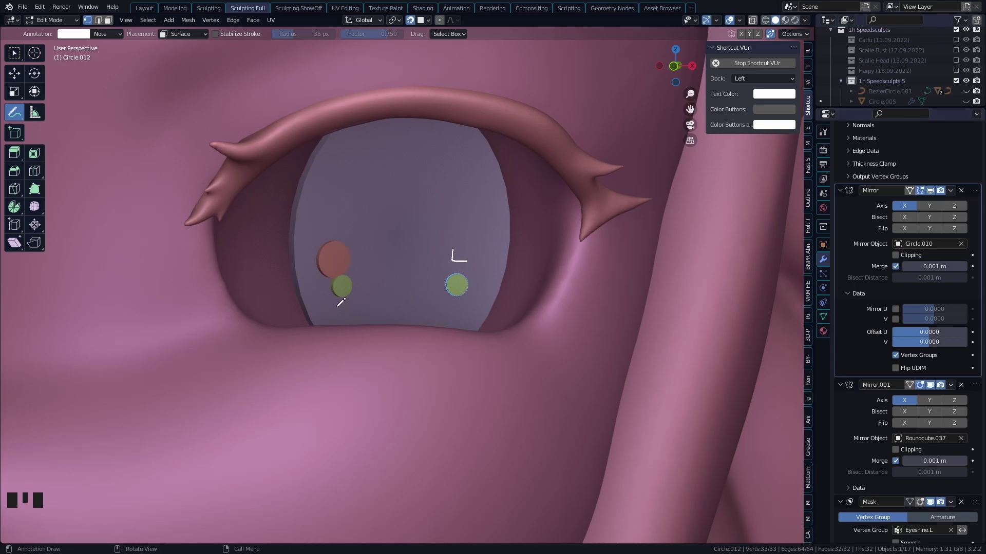
Replace the annotations with an R below the inner green disc and an L below the outer one, and show the vertex groups
left_click_drag(341, 254, 343, 268)
left_click_drag(339, 307, 338, 316)
mouse_move(347, 309)
left_mouse_down()
mouse_move(339, 308)
mouse_move(348, 318)
left_mouse_up()
left_click_drag(454, 256, 466, 249, "ctrl")
left_click_drag(453, 307, 462, 316)
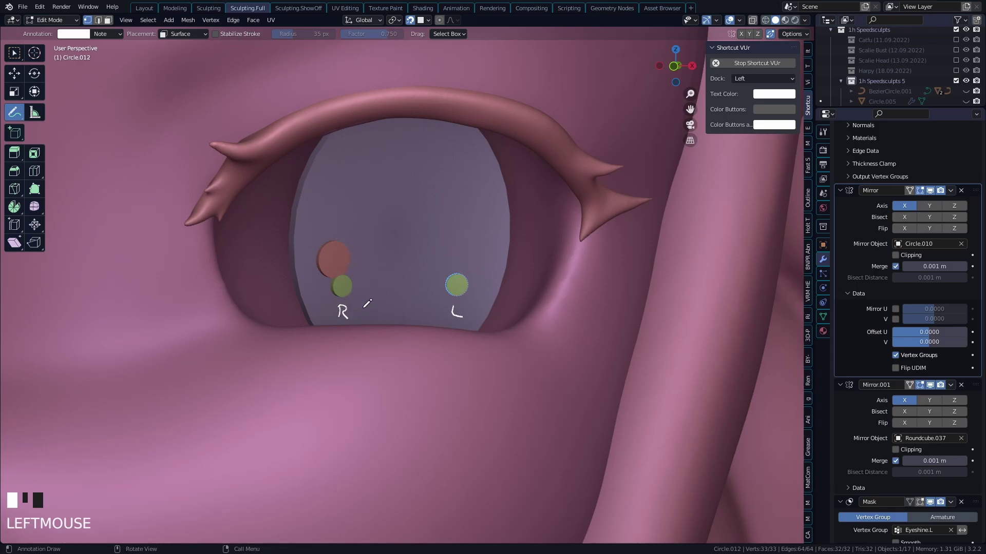
left_click(823, 317)
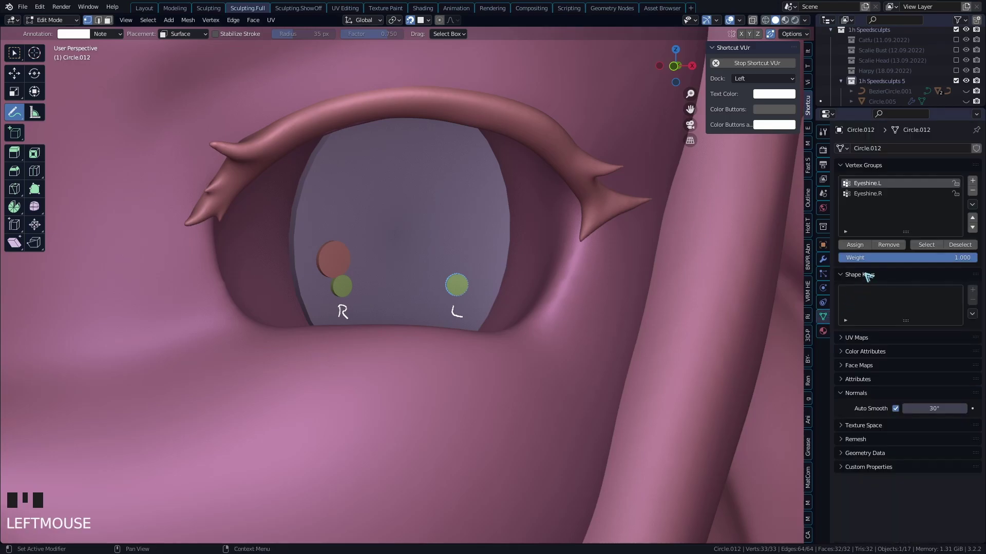
Expand the Data settings of the green disc's second Mirror modifier, Mirror.001, and compare the highlights in both eyes
left_click(872, 193)
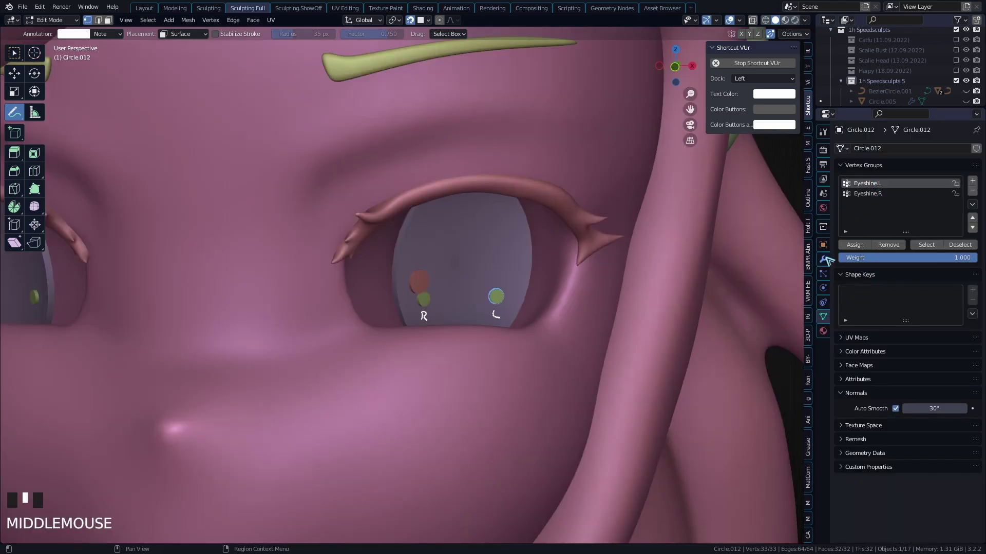
left_click(822, 259)
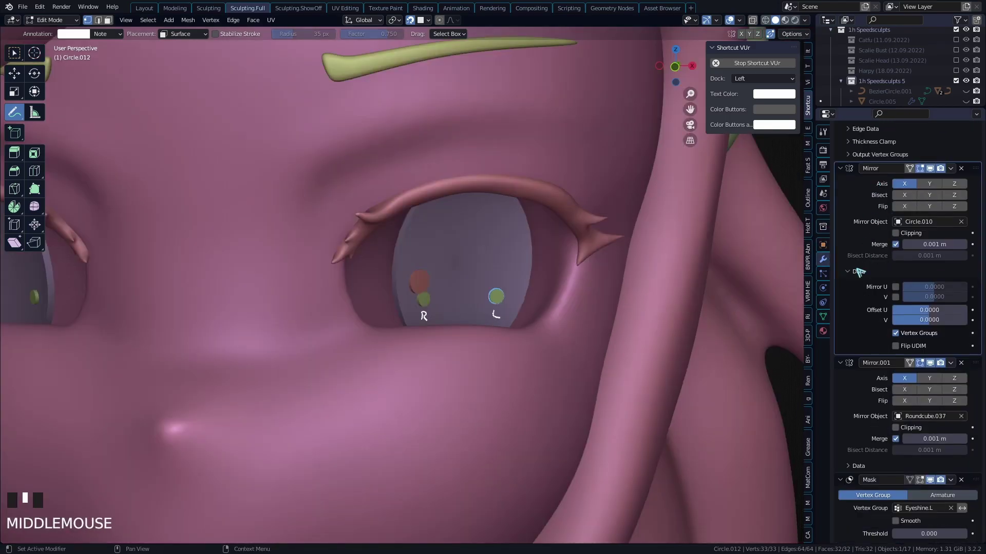
middle_click_drag(497, 330, 565, 334, "shift")
middle_click_drag(565, 335, 578, 359, "ctrl")
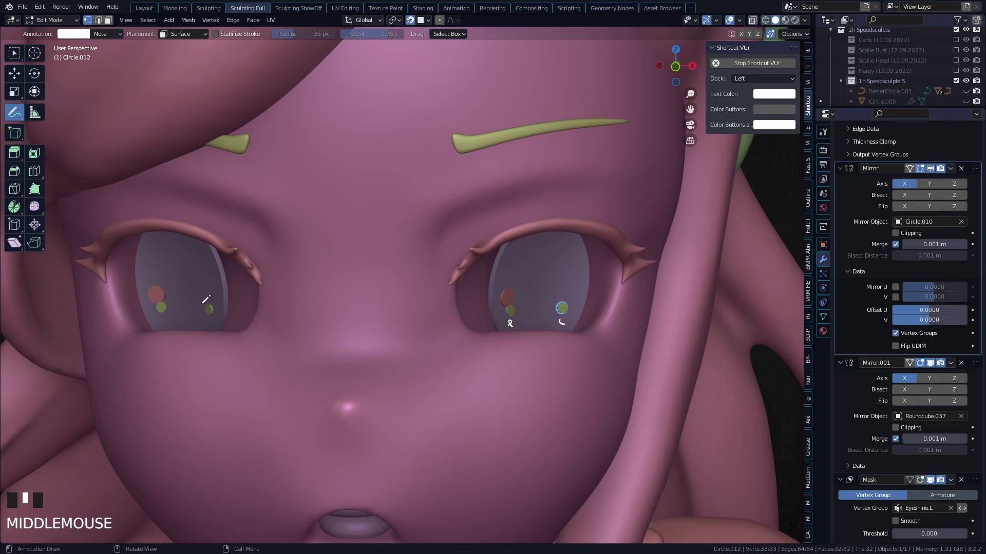
scroll(854, 335, "down", 5)
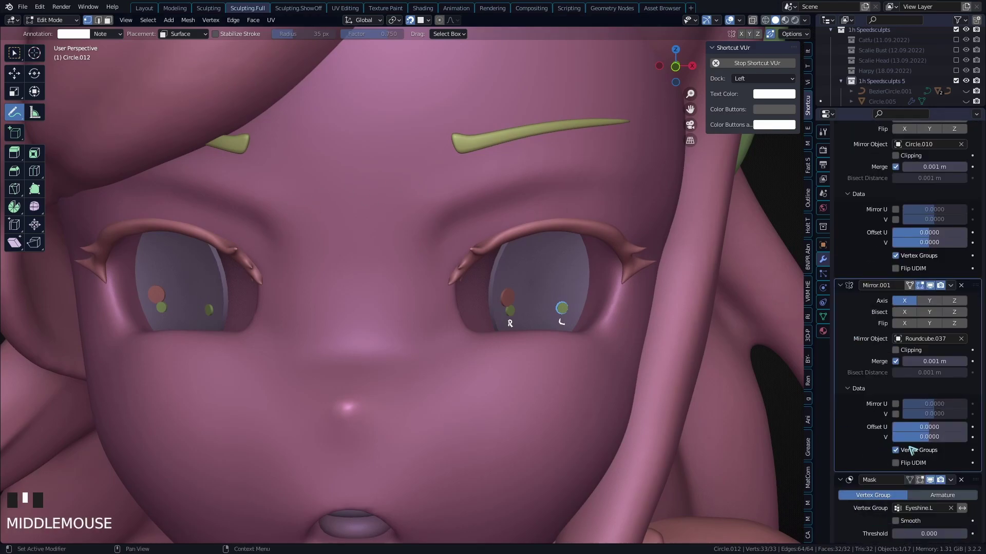
middle_click_drag(562, 362, 465, 347)
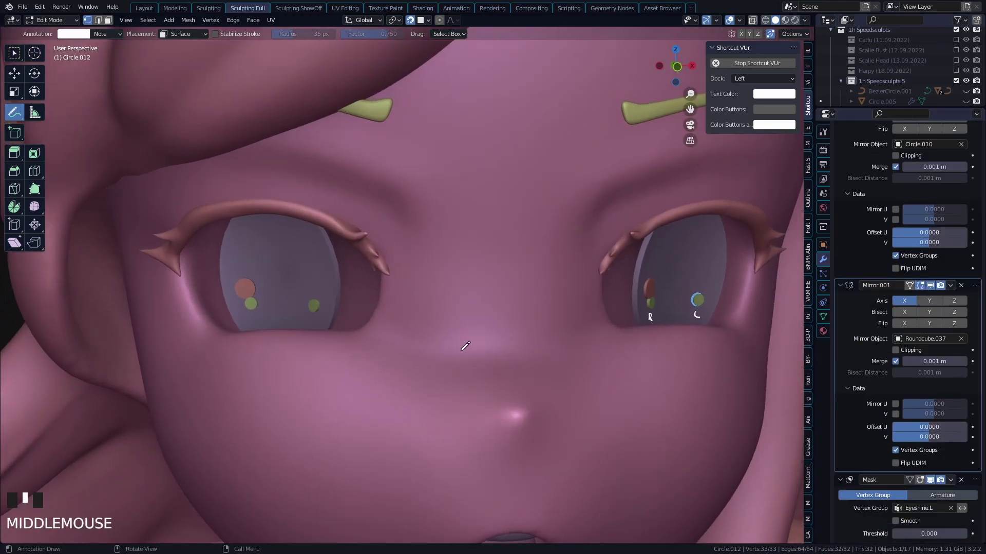
Turn off Vertex Groups in the Mirror.001 modifier and return to Object Mode to check the highlights in both eyes
left_click(896, 450)
key("Tab")
middle_click_drag(370, 340, 343, 337)
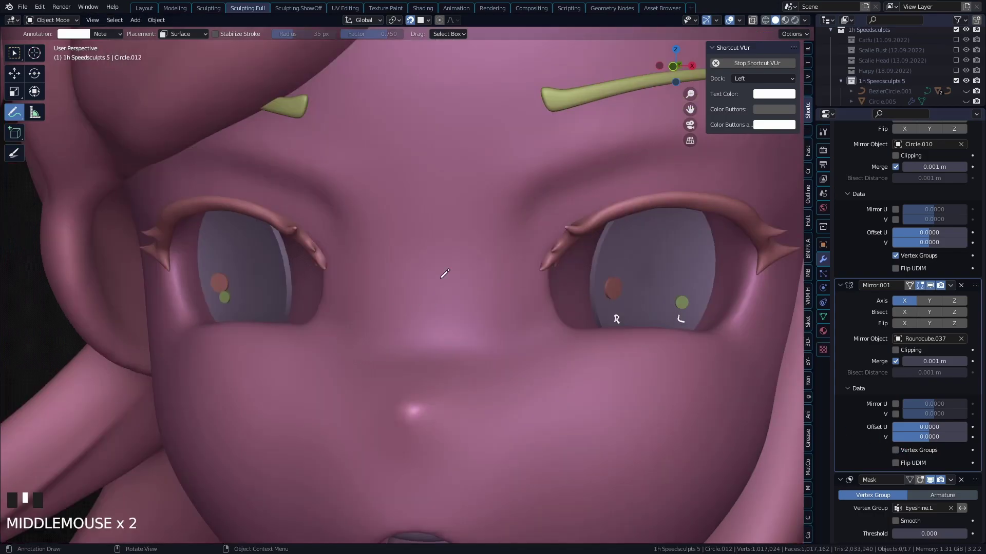
In Edit Mode, annotate L below the mirrored eye's outer green disc and R below its inner one, and erase both letters
key("Tab")
middle_click_drag(602, 359, 251, 305)
mouse_move(249, 309)
left_mouse_down()
mouse_move(303, 307)
mouse_move(308, 315)
left_mouse_up()
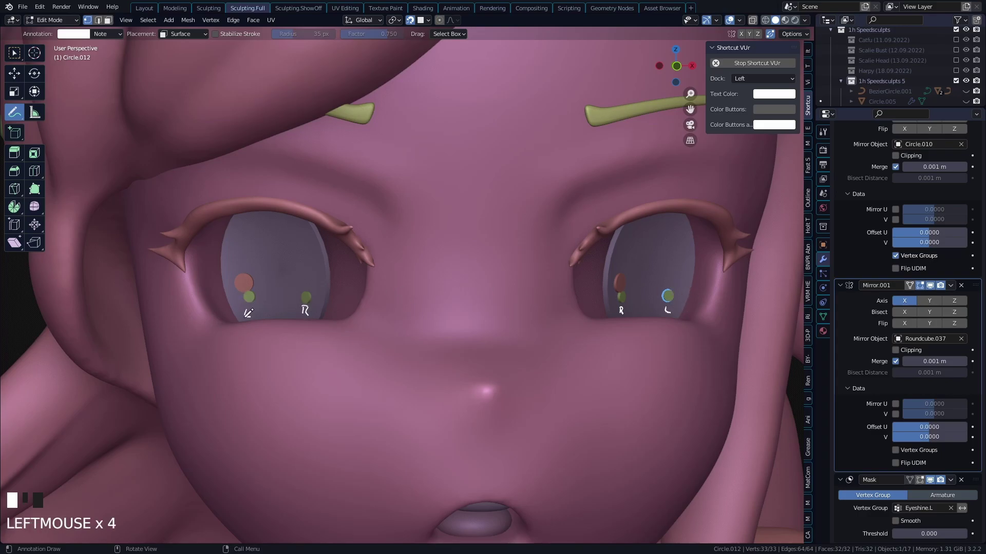
left_click_drag(293, 306, 339, 313, "ctrl")
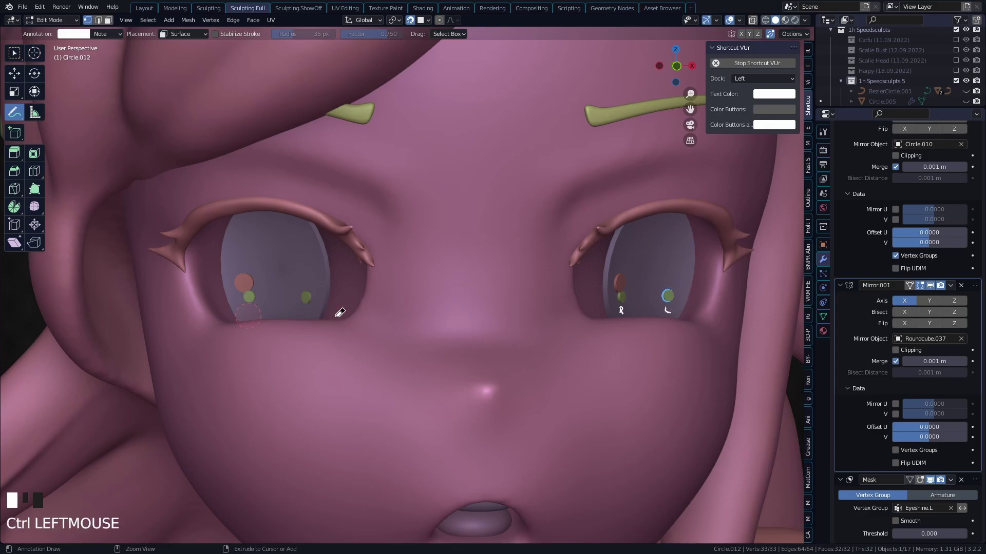
Re-enable Vertex Groups in Mirror.001, annotate R below the mirrored eye's outer disc and L below its inner one, and return to Object Mode
left_click(896, 450)
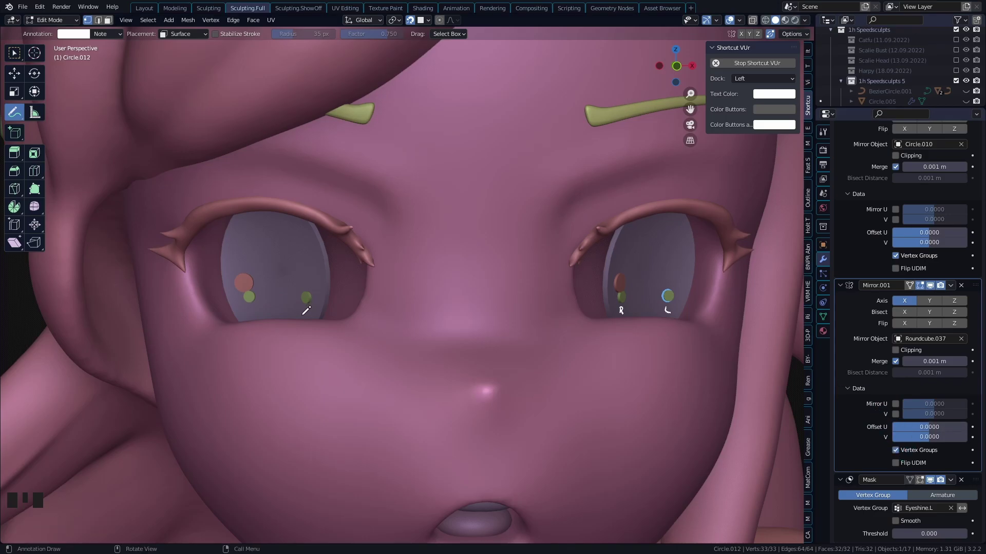
left_click_drag(245, 310, 308, 317)
middle_click_drag(327, 304, 331, 329, "ctrl")
middle_click_drag(267, 320, 257, 319)
key("Tab")
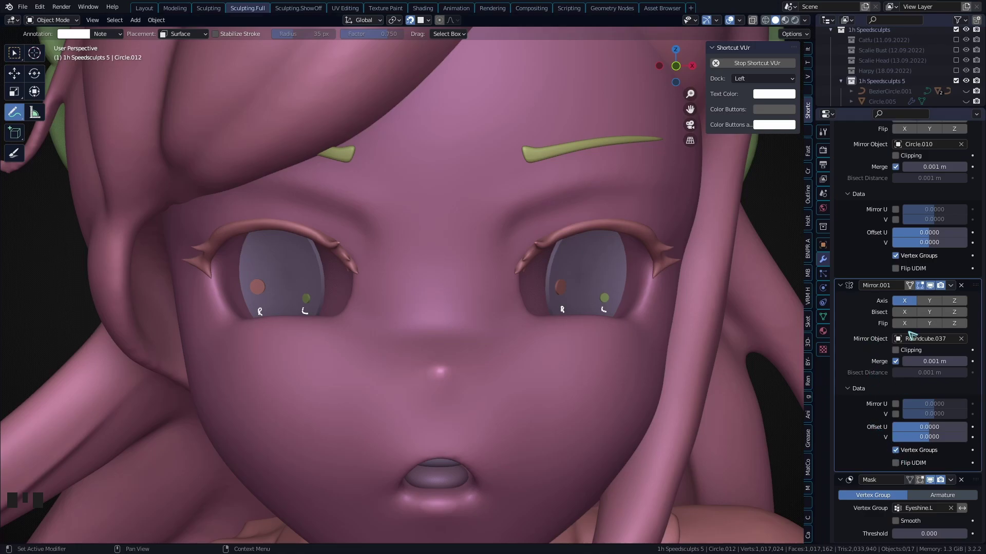
Activate the selection tool, deselect everything, and inspect the whole bust in the Sculpting.ShowOff workspace
middle_click_drag(867, 369, 865, 396)
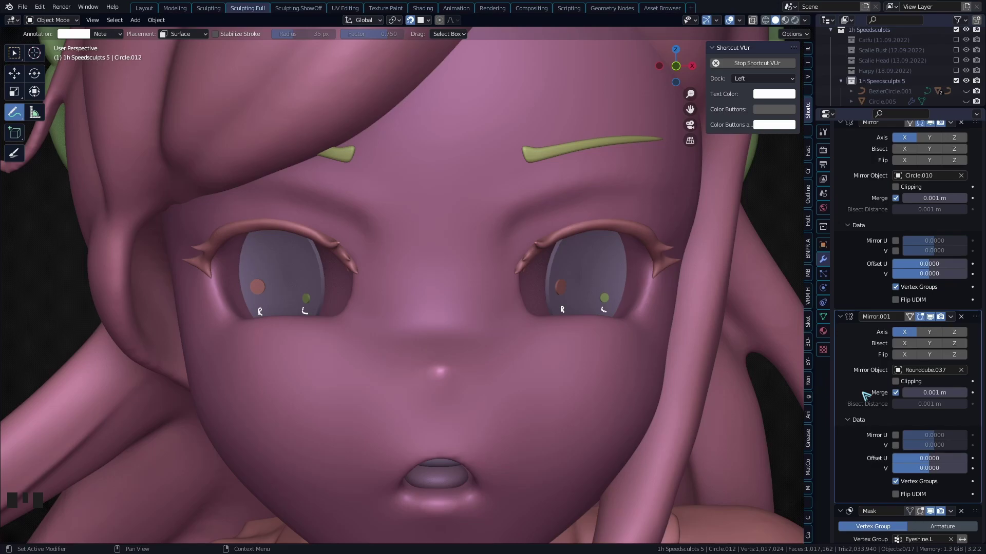
left_click(15, 53)
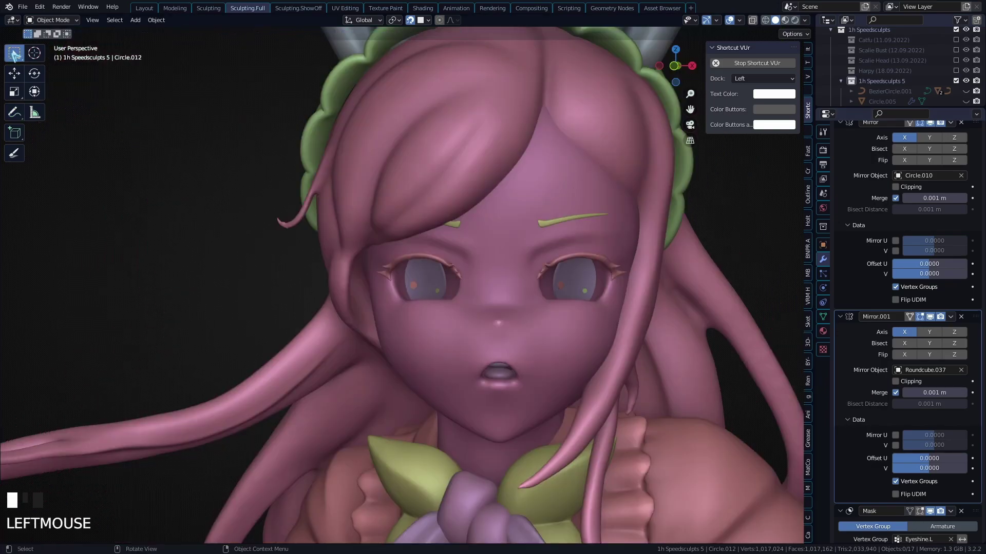
mouse_move(488, 283)
middle_mouse_down("shift")
mouse_move(403, 319)
mouse_move(411, 349)
middle_mouse_up("shift")
middle_click_drag(529, 314, 513, 335)
key("alt+a")
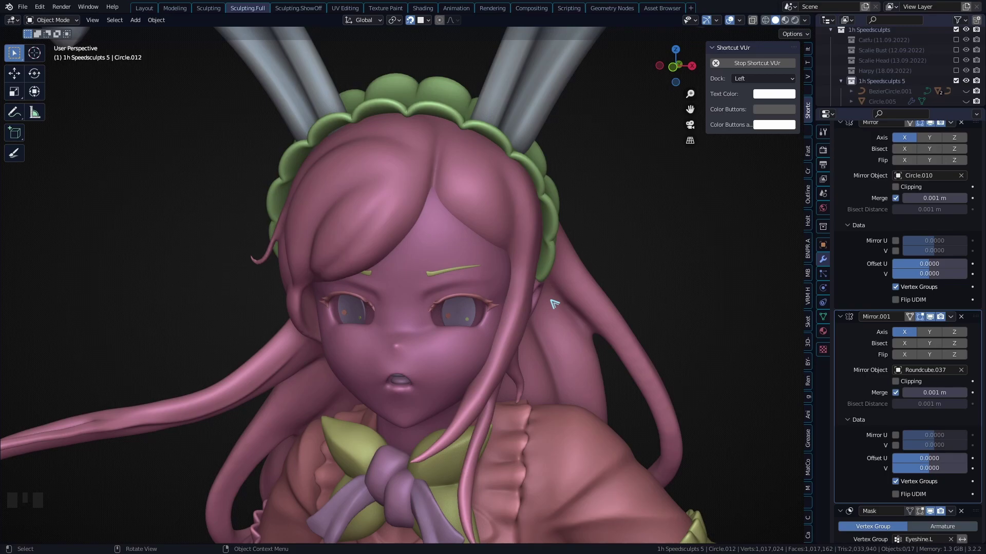
mouse_move(536, 346)
middle_mouse_down()
mouse_move(559, 330)
mouse_move(516, 352)
middle_mouse_up()
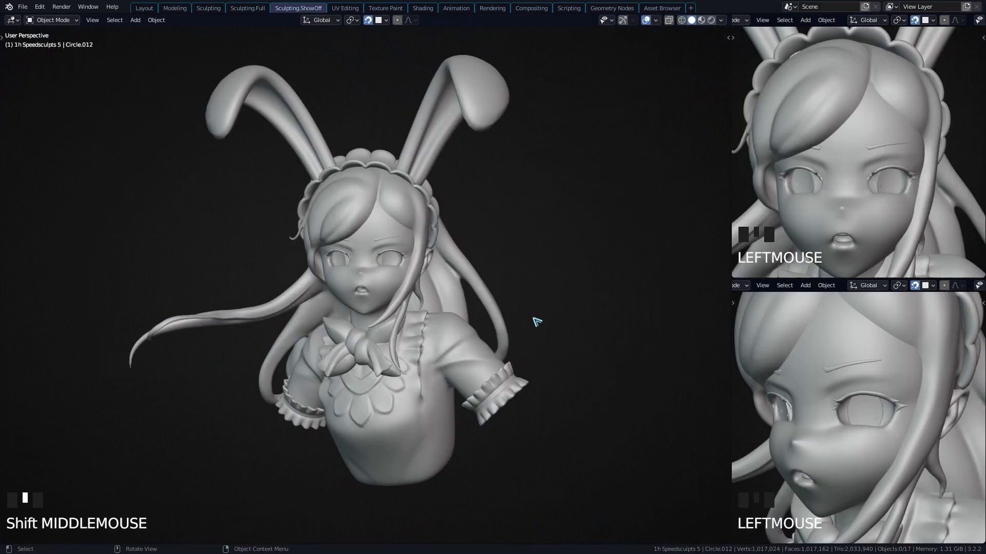